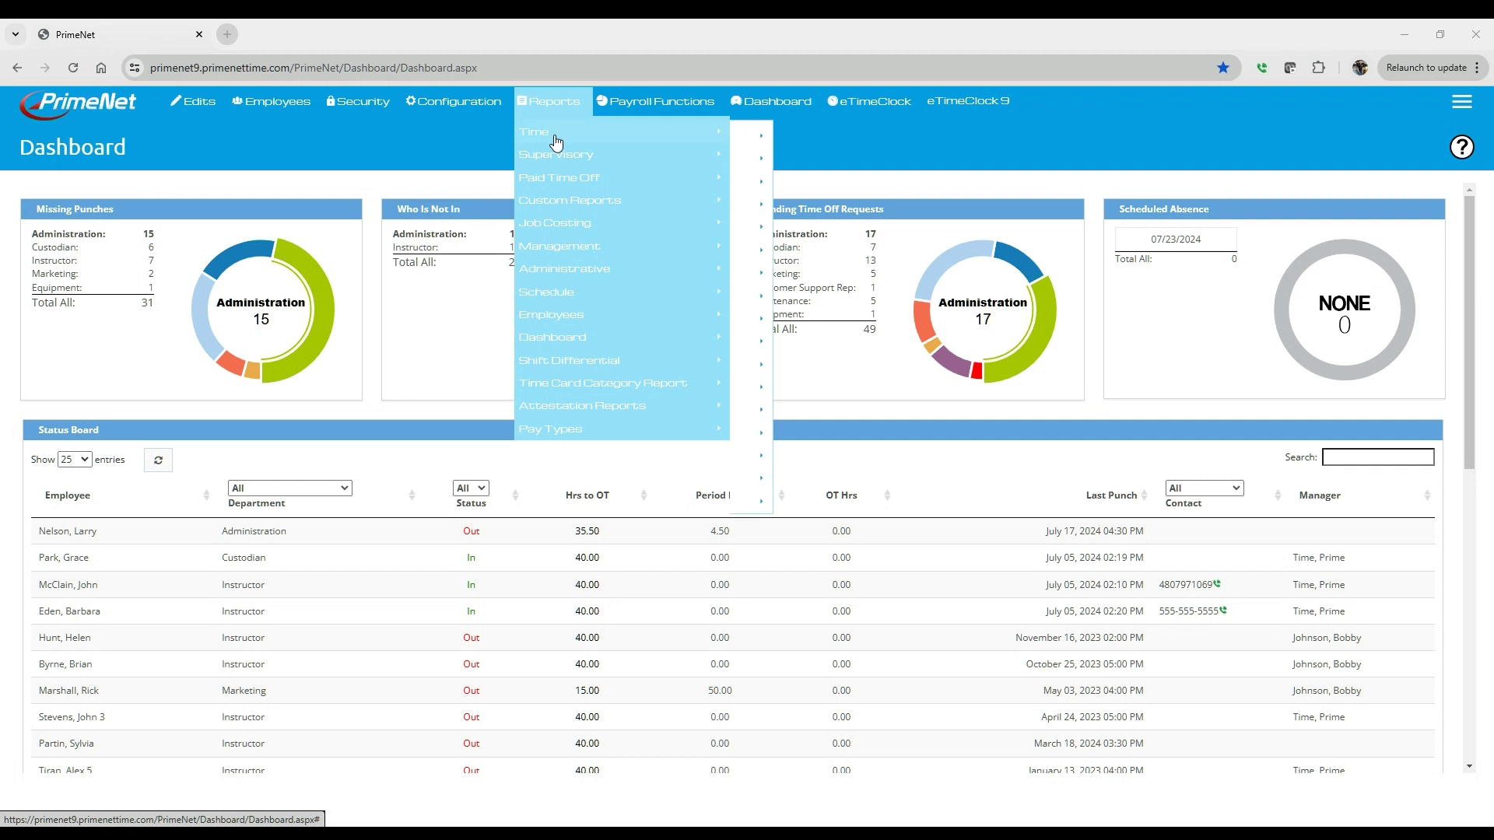
Open the administrative Audit Transactions report and view its employee choices.
mouse_move(569, 268)
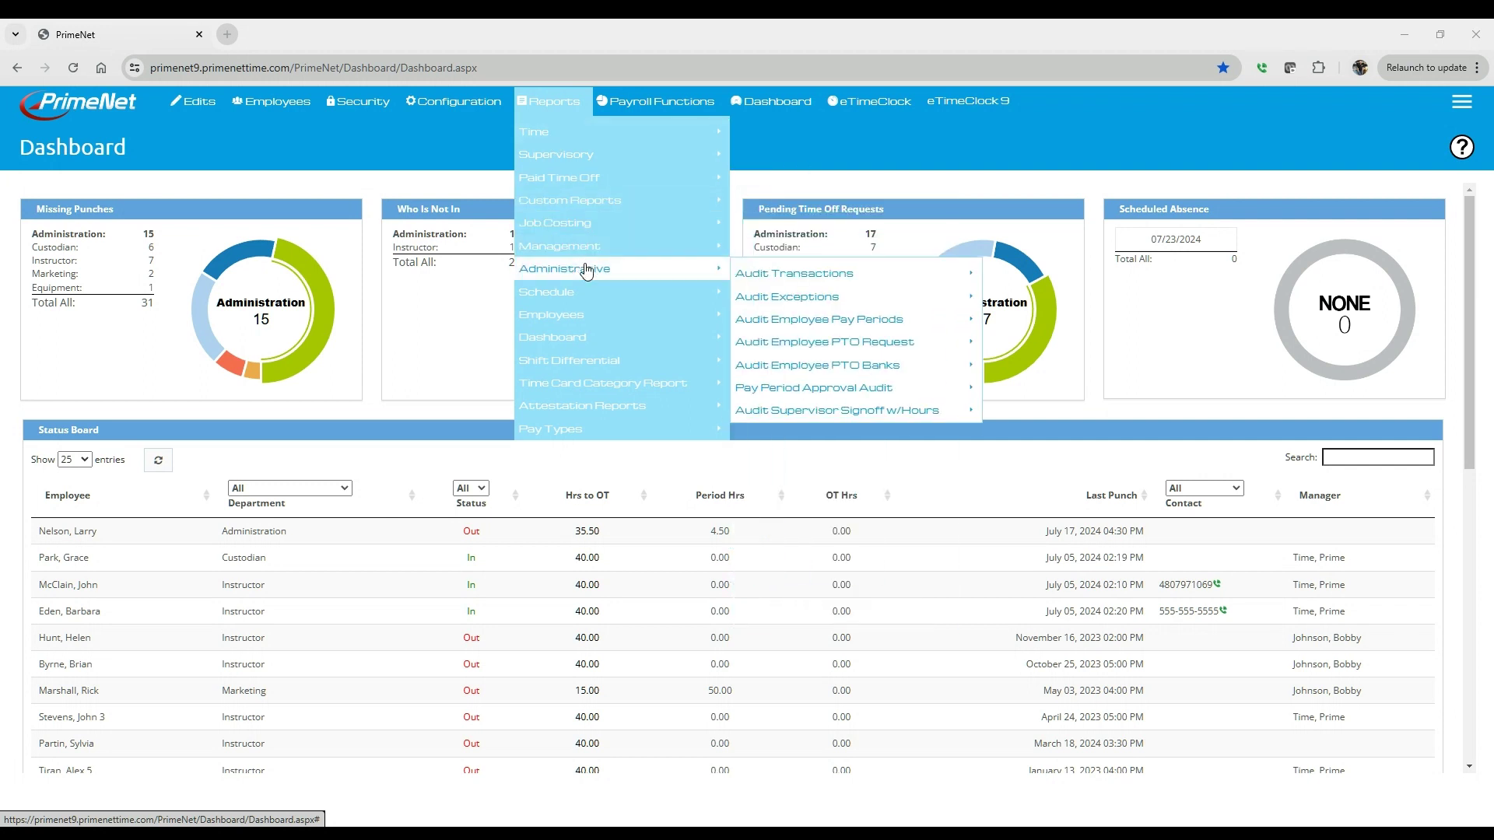
mouse_move(793, 279)
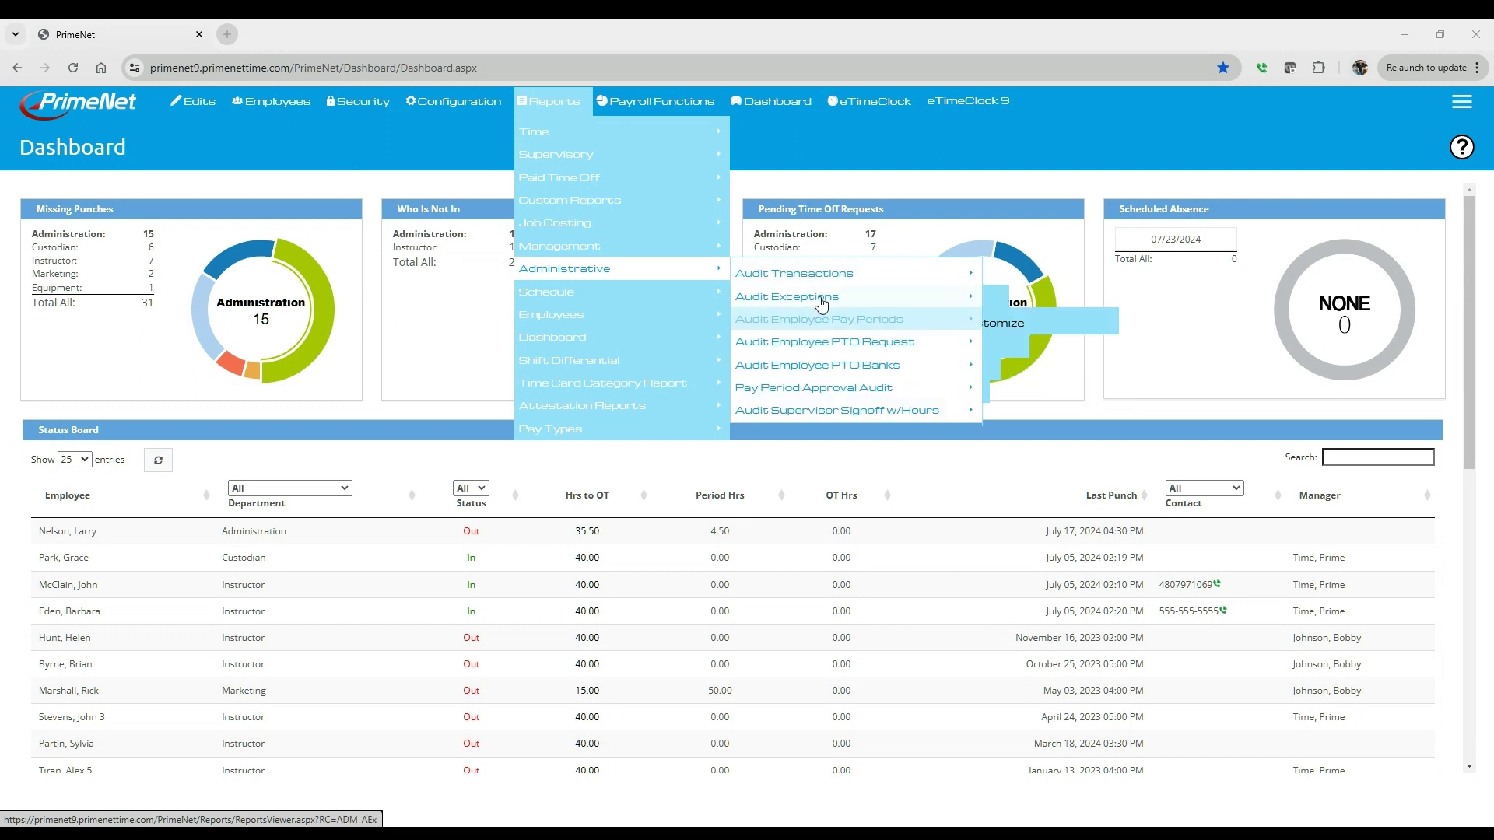
left_click(809, 277)
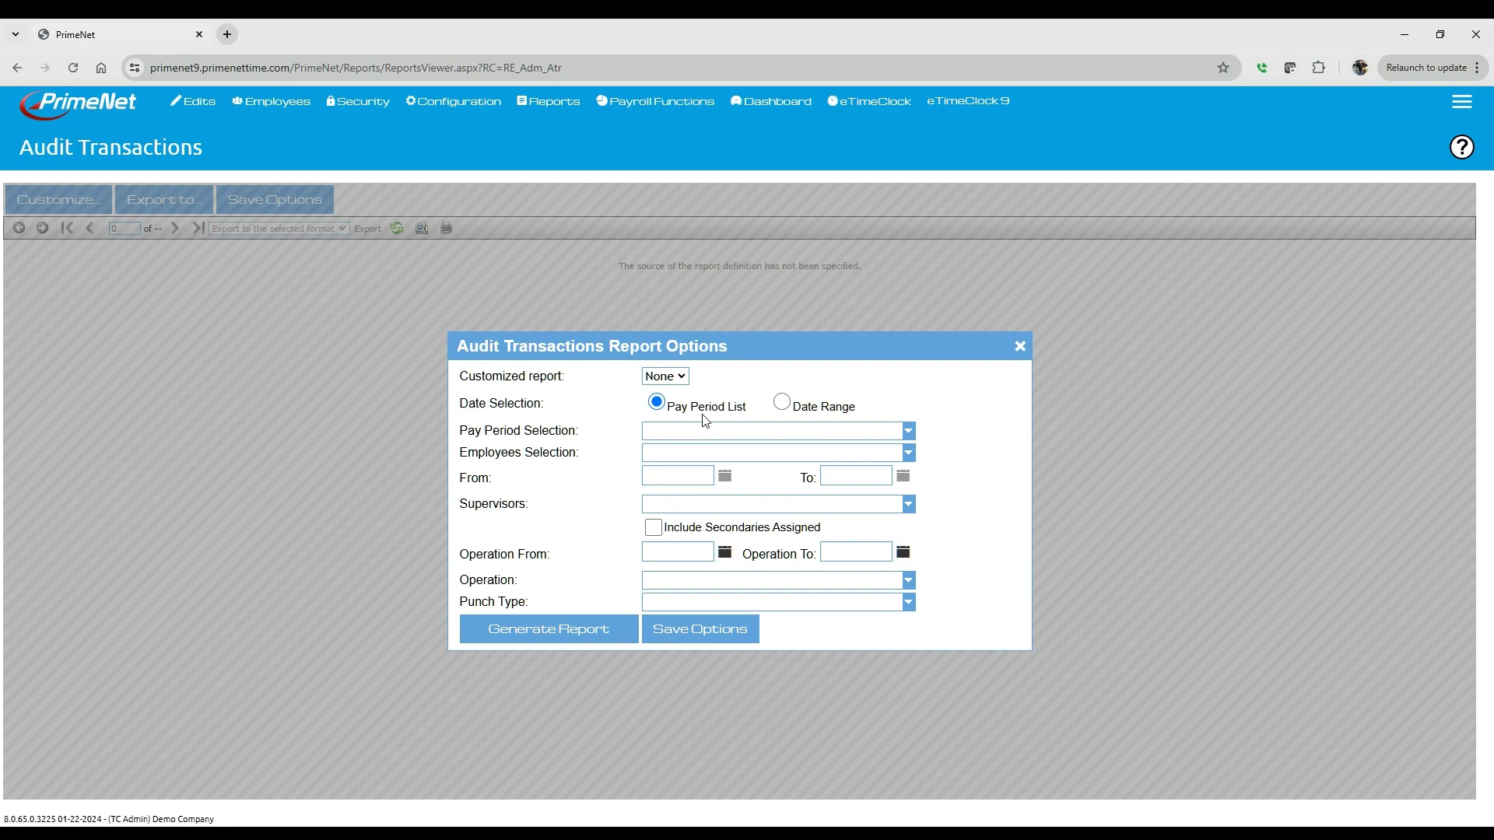
left_click(677, 453)
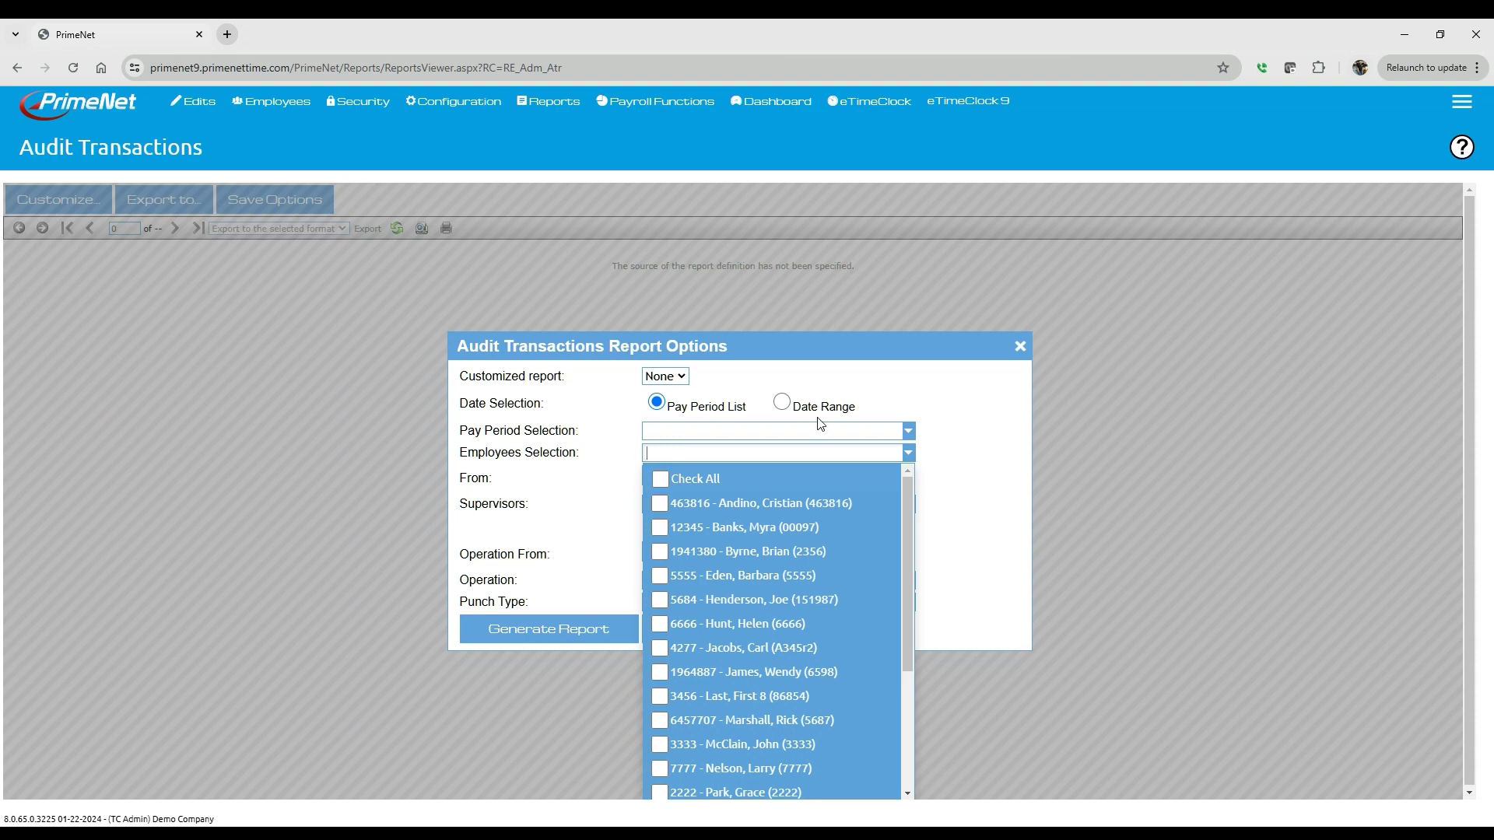
left_click(912, 389)
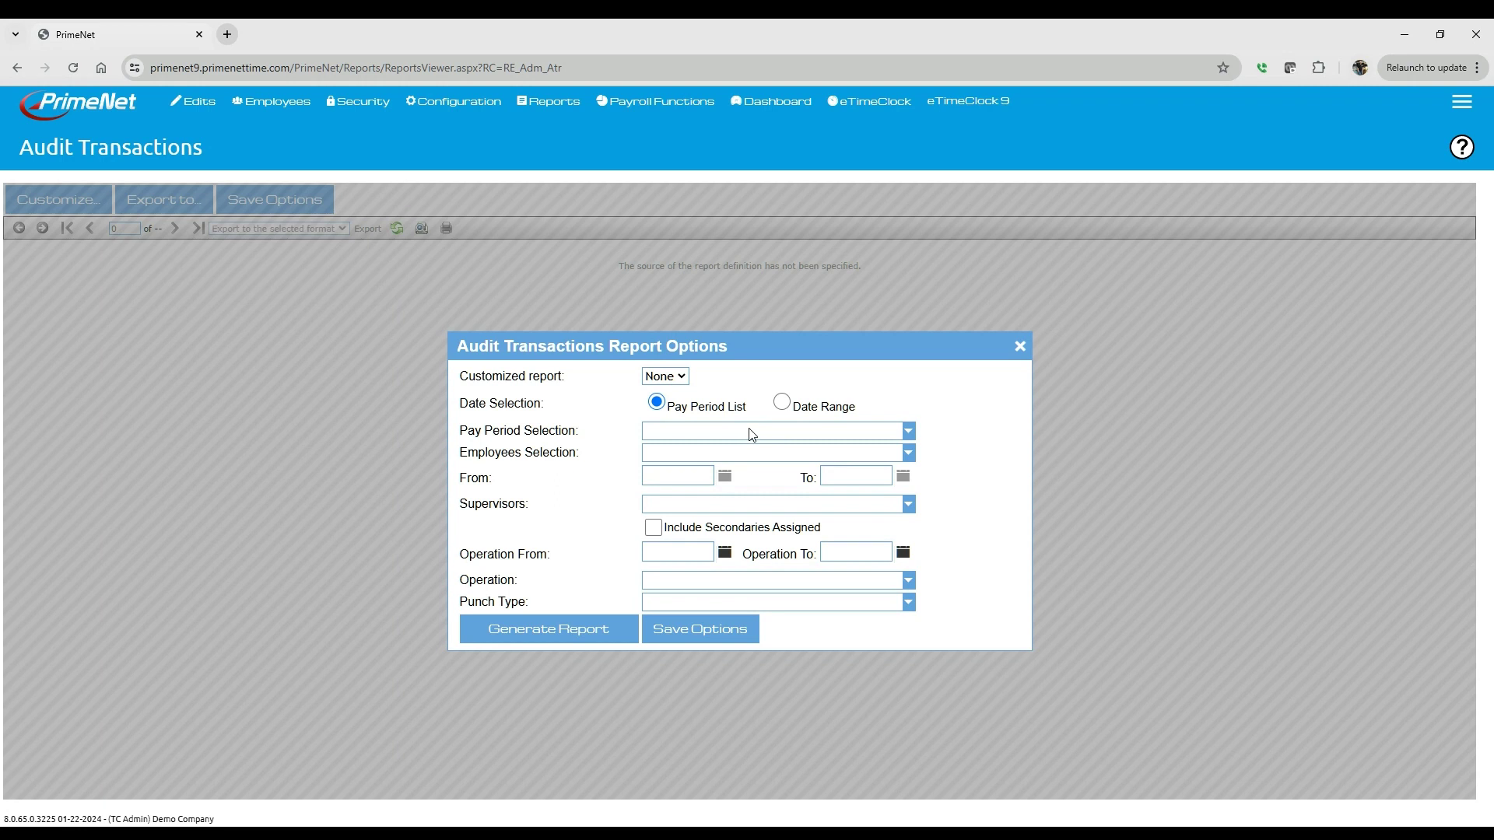
Switch the report's date selection to Date Range and set it from 07/14/2024 to 07/20/2024.
left_click(782, 403)
left_click(725, 476)
left_click(54, 599)
left_click(903, 476)
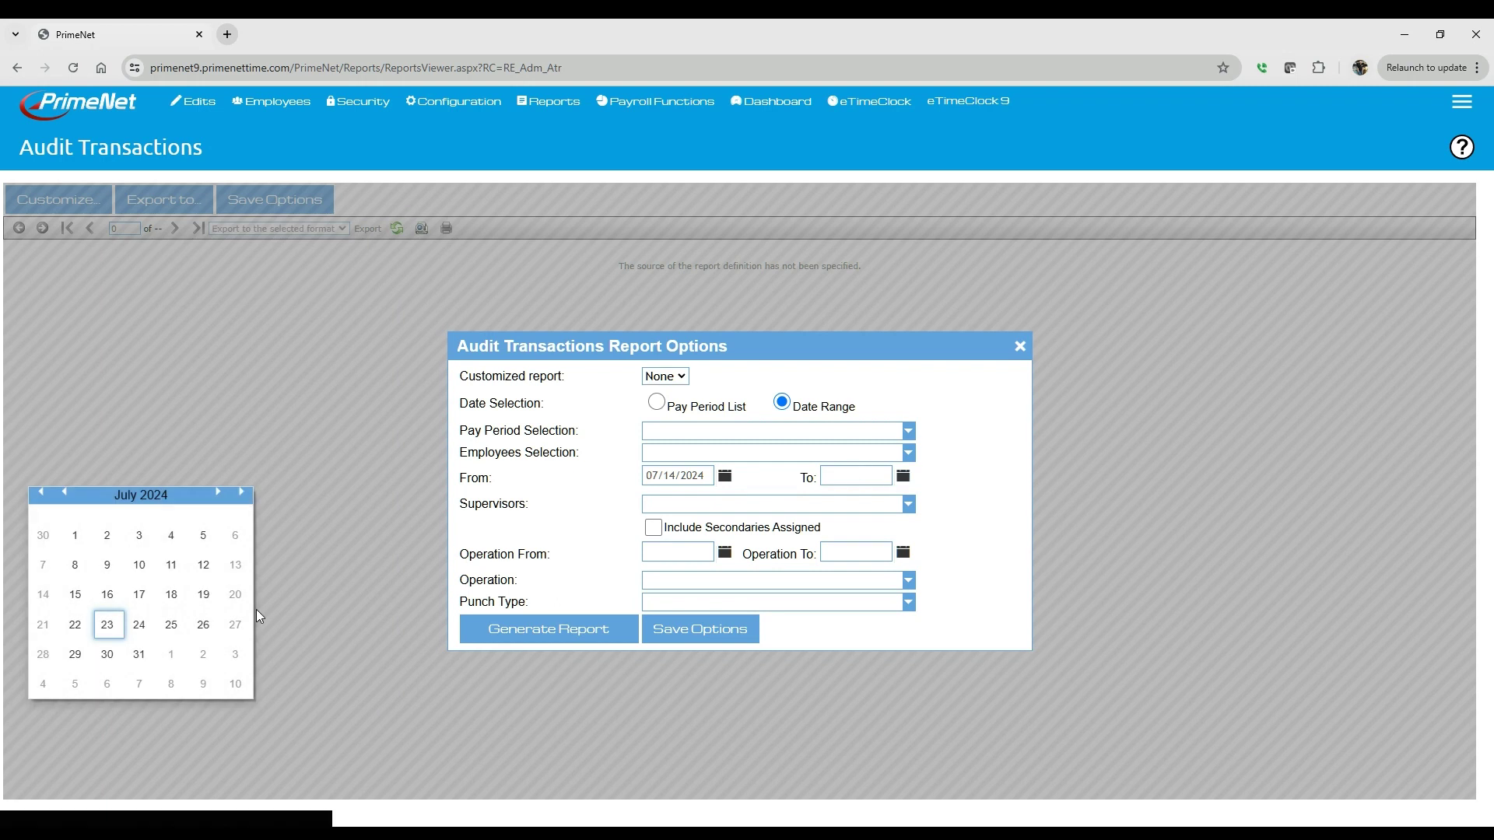
left_click(235, 594)
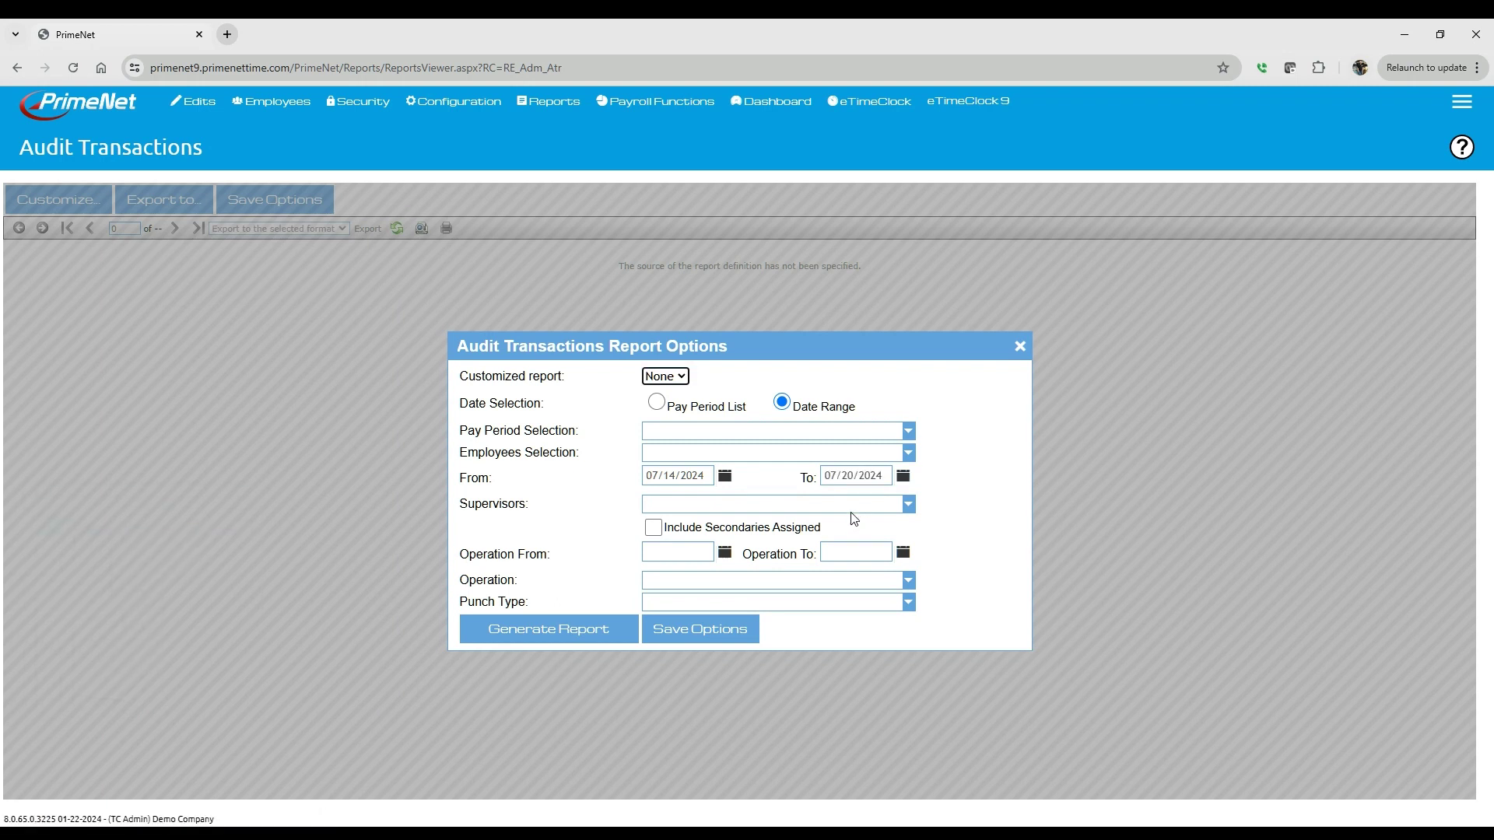
Select only the twelfth listed employee for the report and view the supervisor choices without selecting any.
left_click(691, 453)
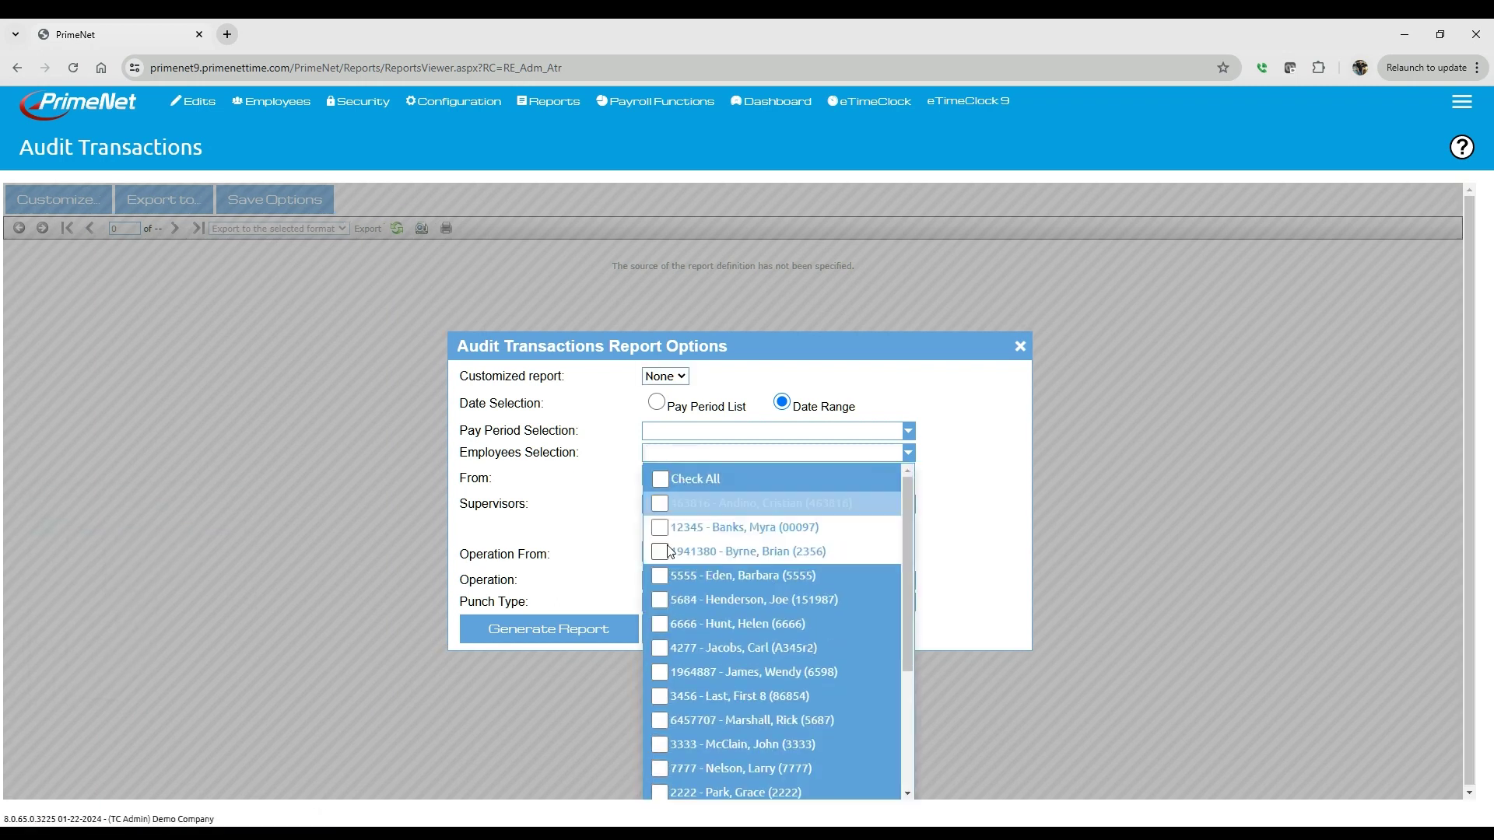
left_click(659, 768)
left_click(540, 530)
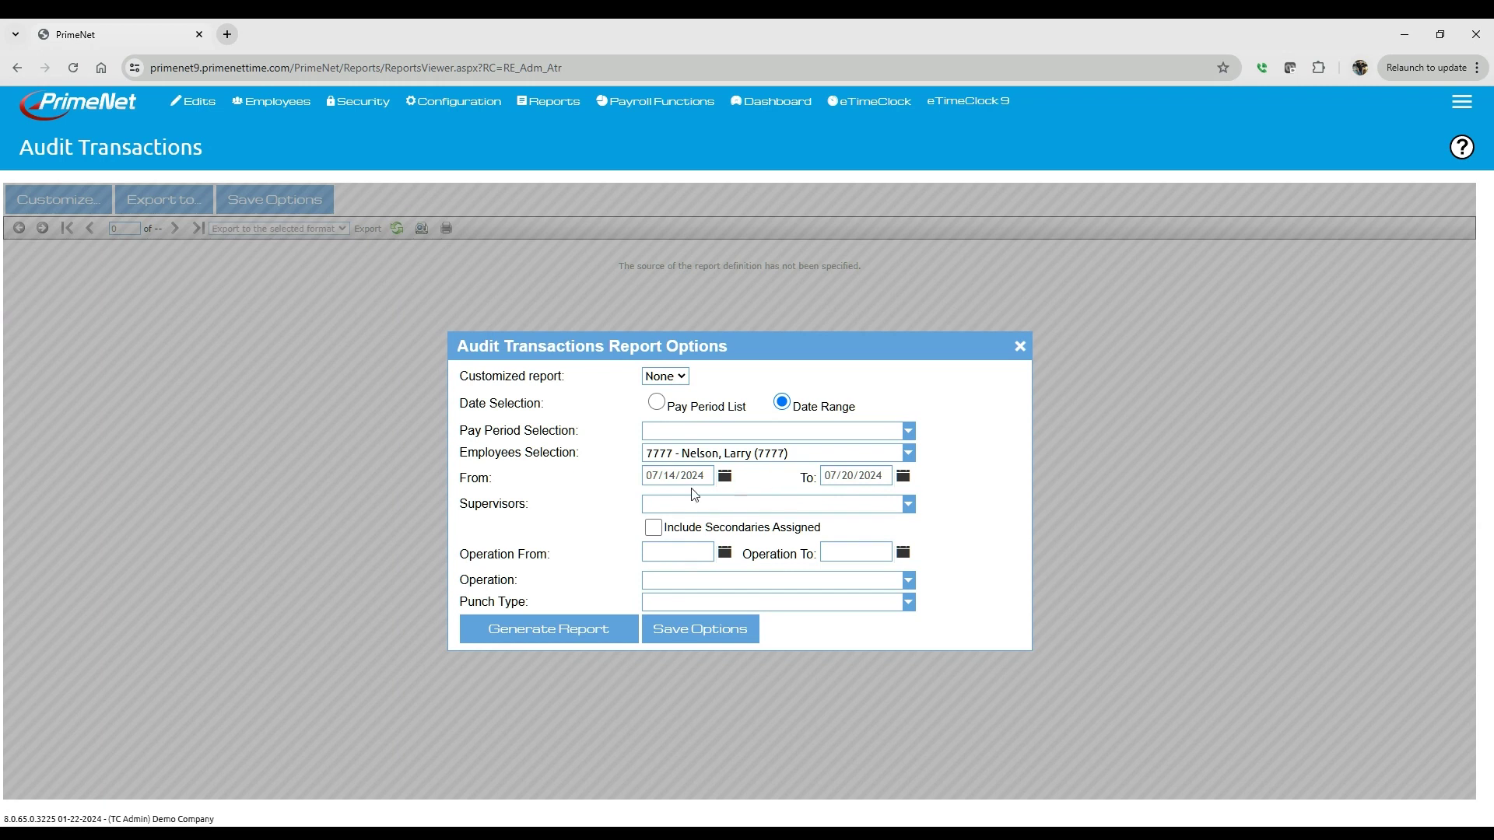
left_click(669, 504)
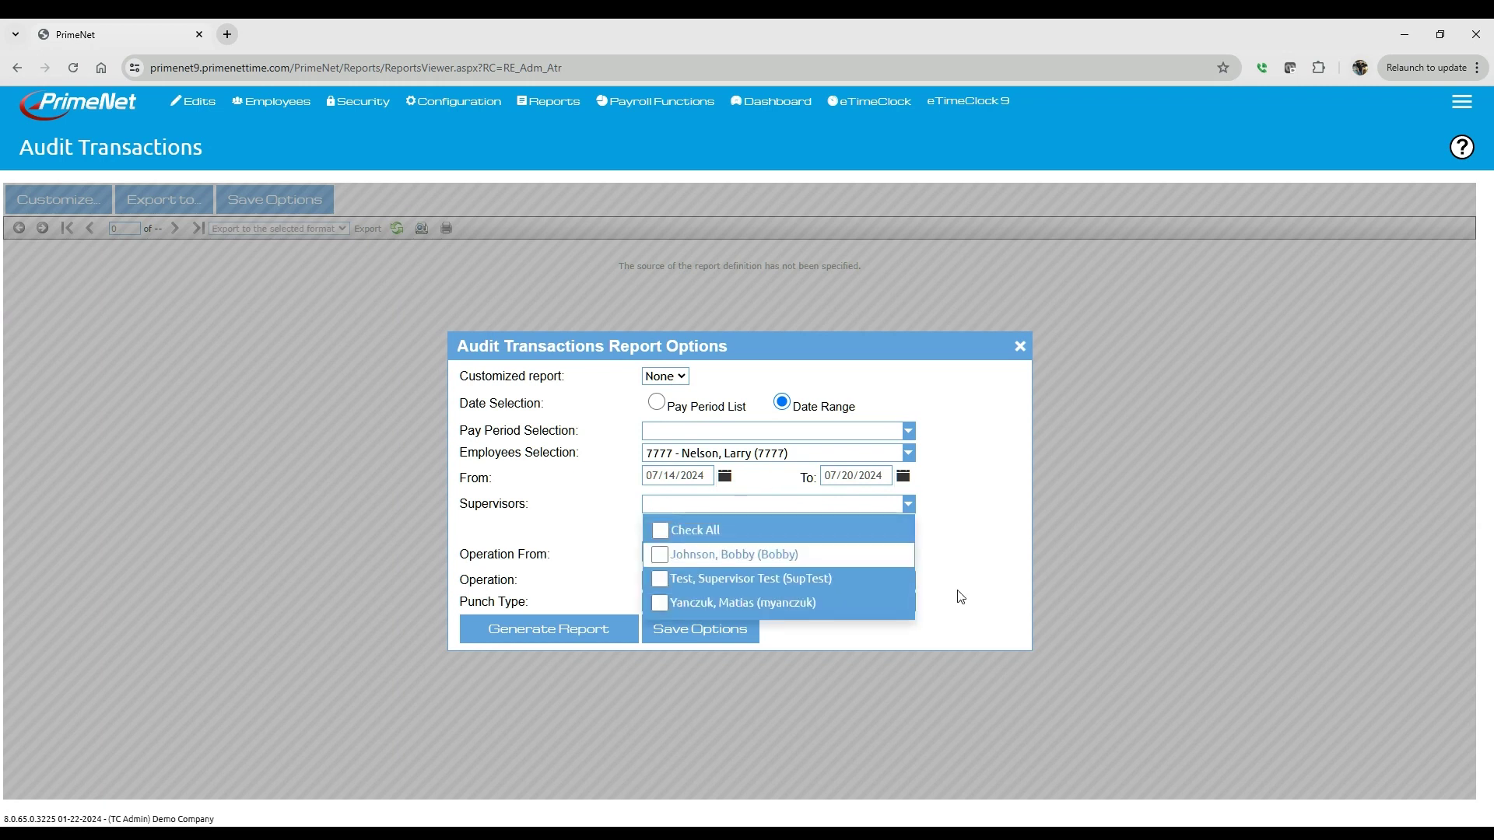
left_click(543, 454)
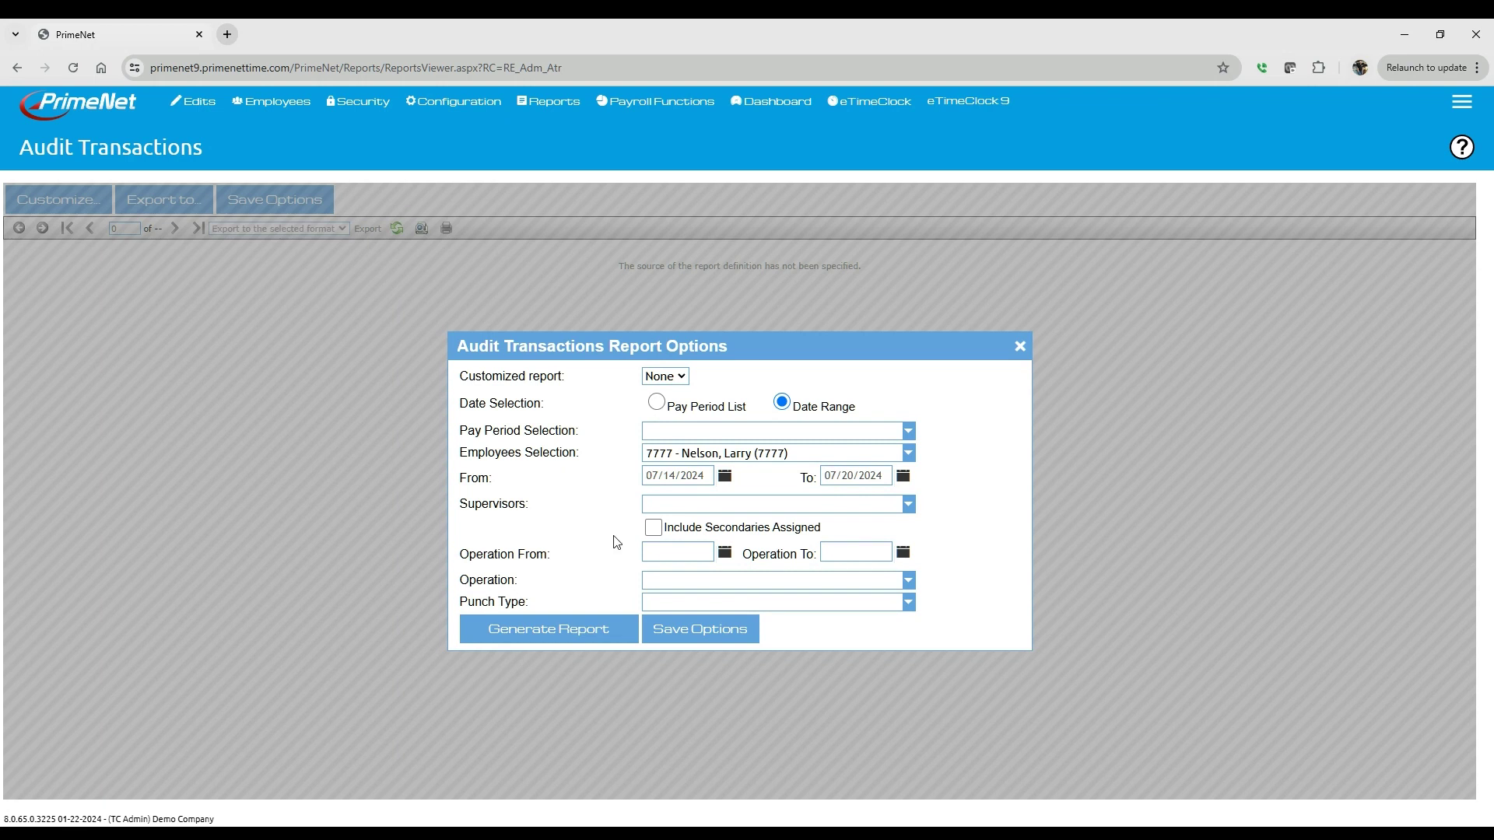
Set the operation date range from 07/03/2023 to 07/23/2024.
left_click_drag(560, 555, 471, 555)
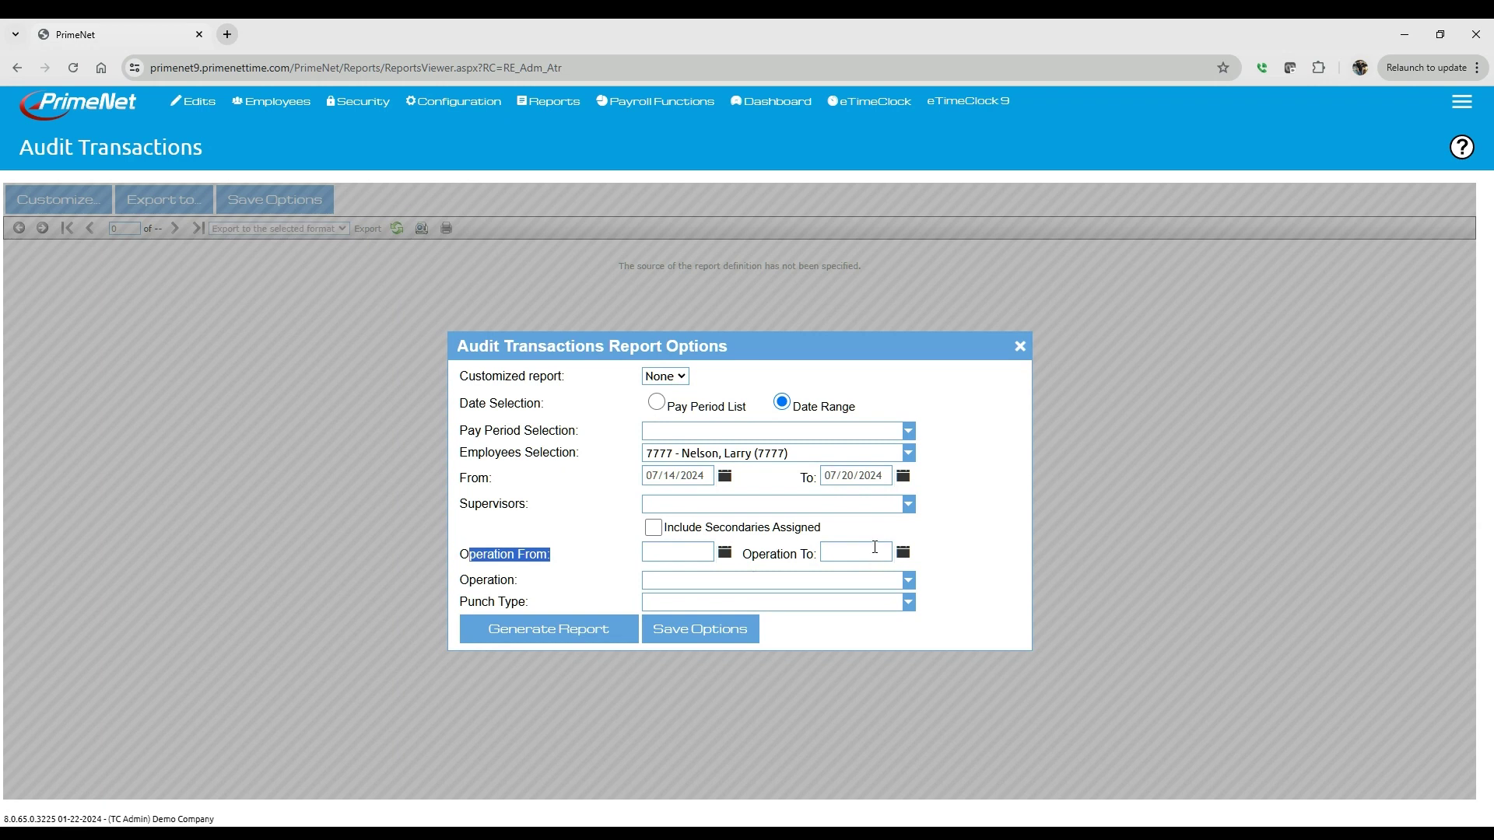
left_click(676, 549)
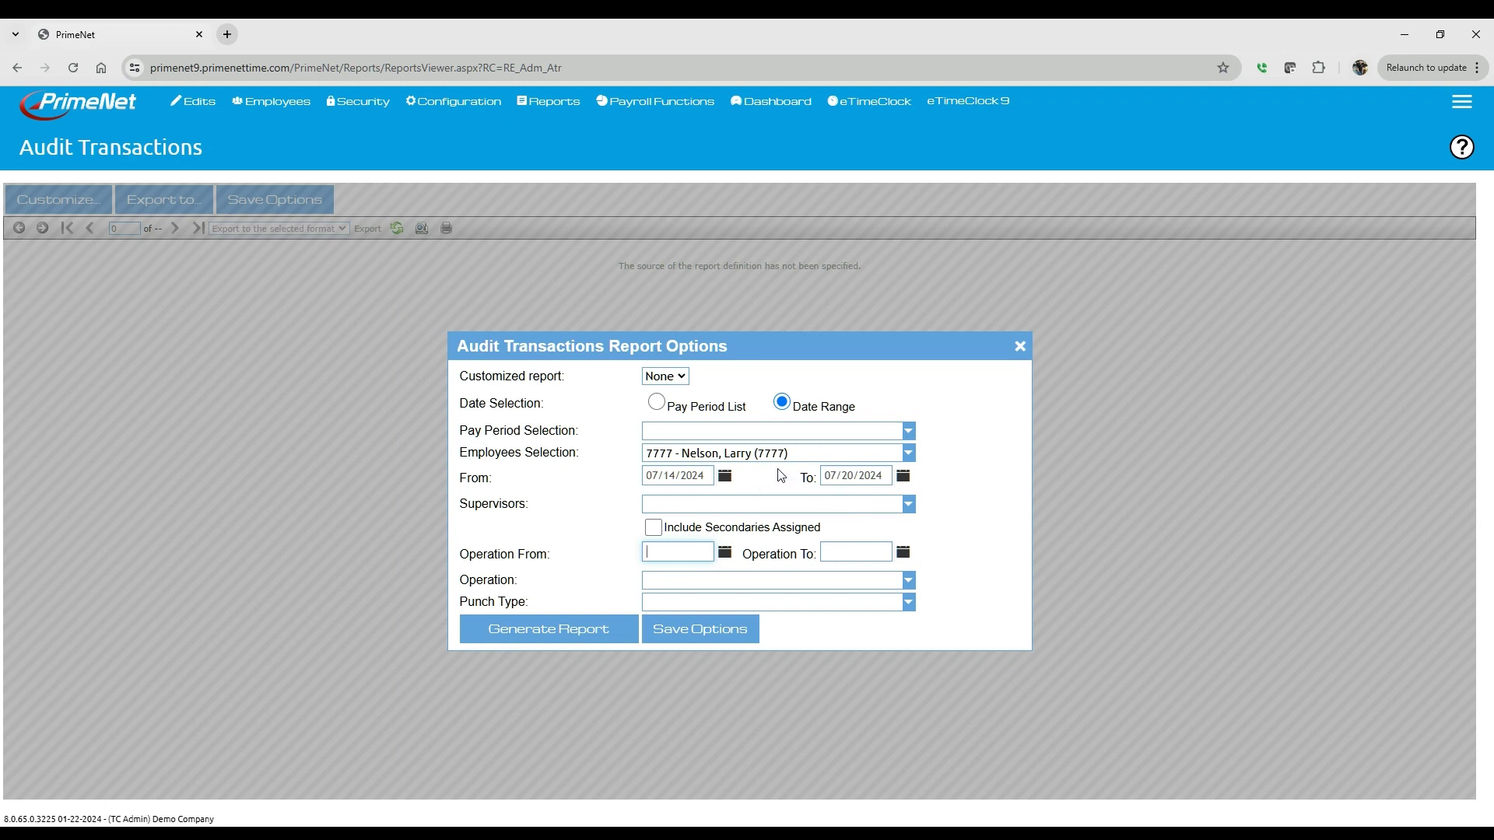
left_click(902, 552)
left_click(108, 700)
left_click(724, 552)
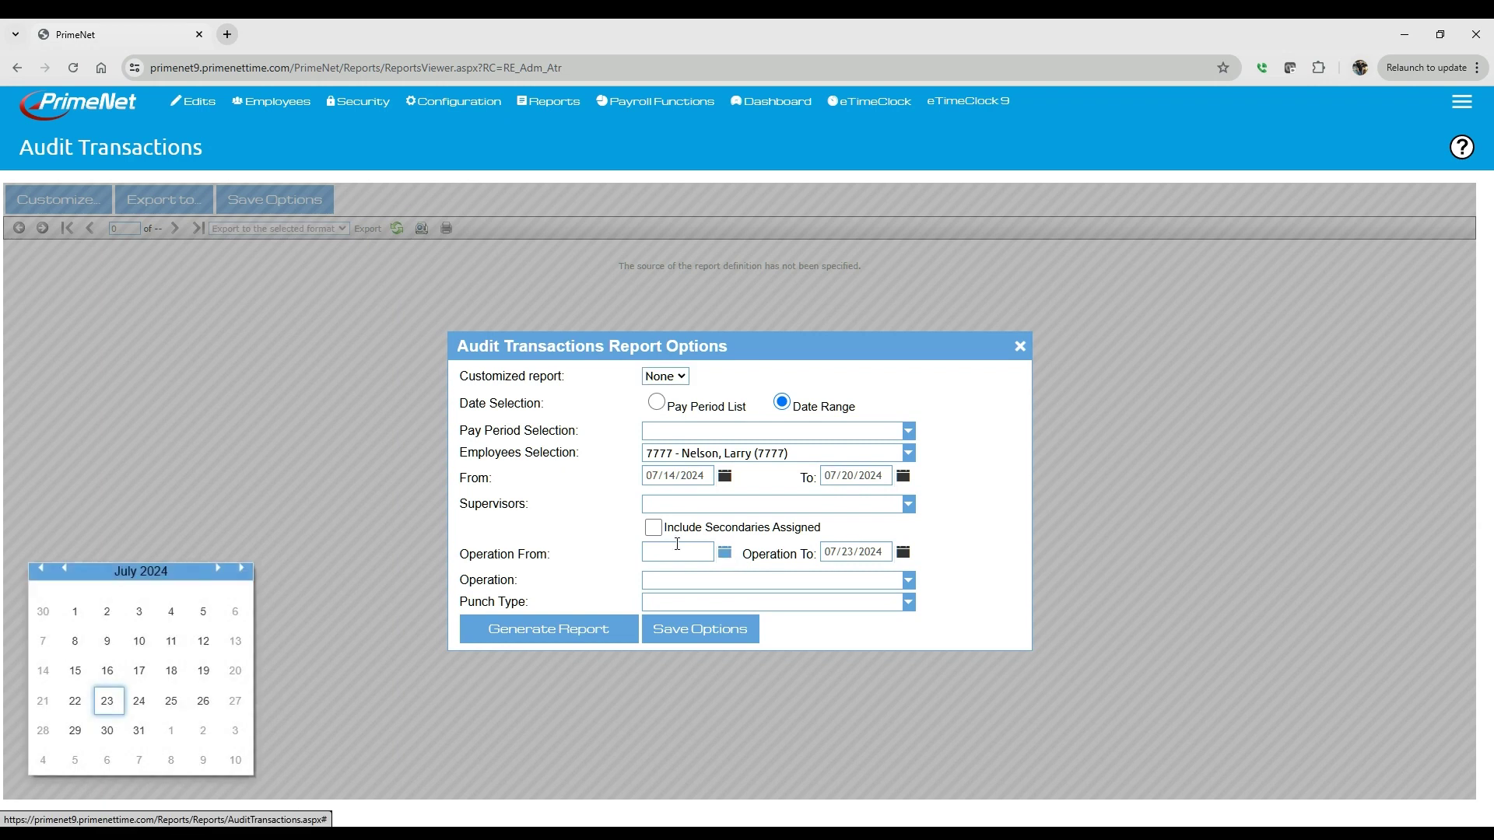
left_click(42, 569)
left_click(42, 568)
left_click(42, 569)
left_click(42, 571)
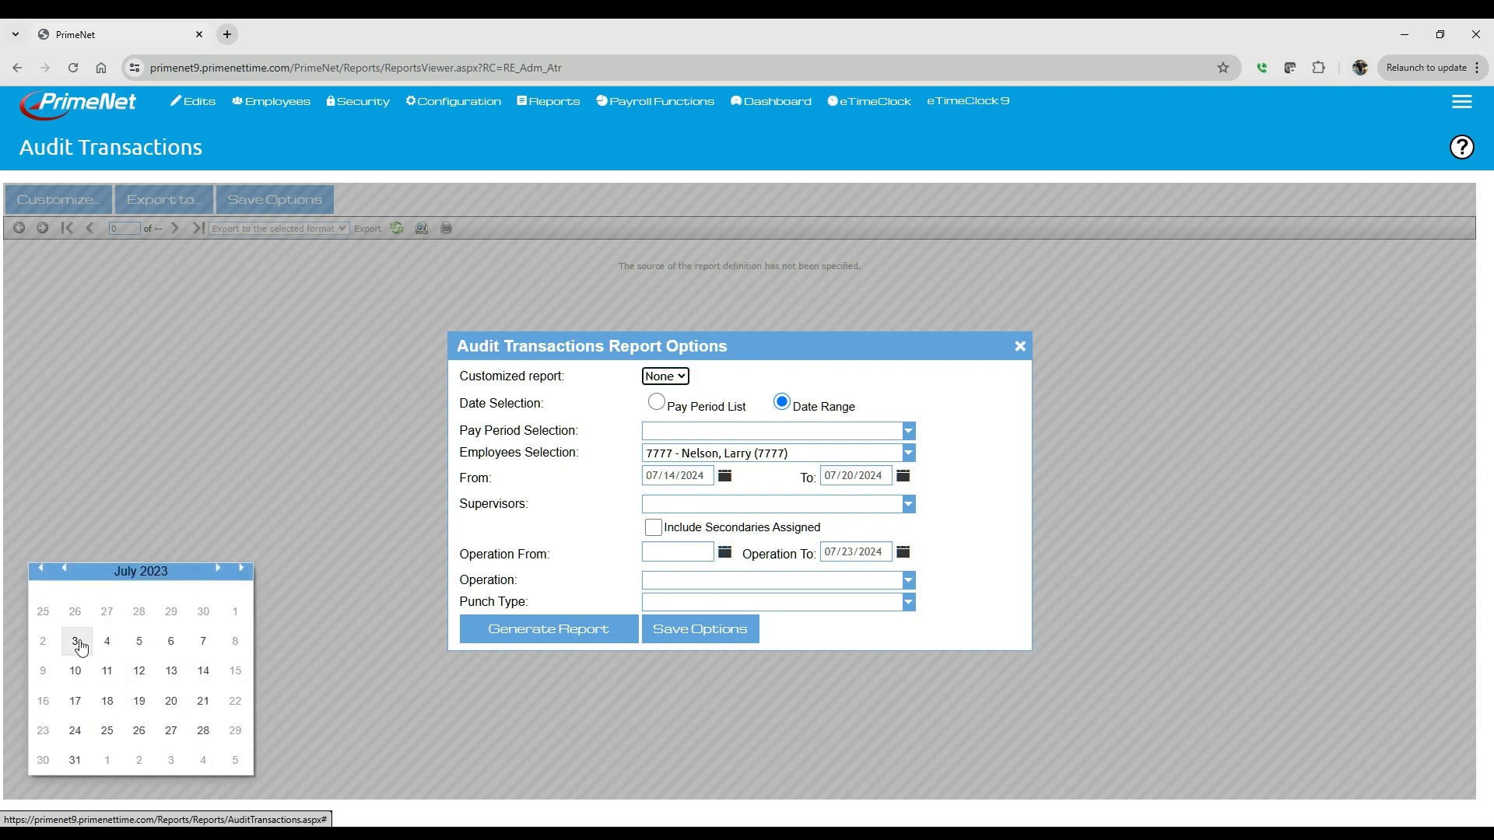
left_click(74, 641)
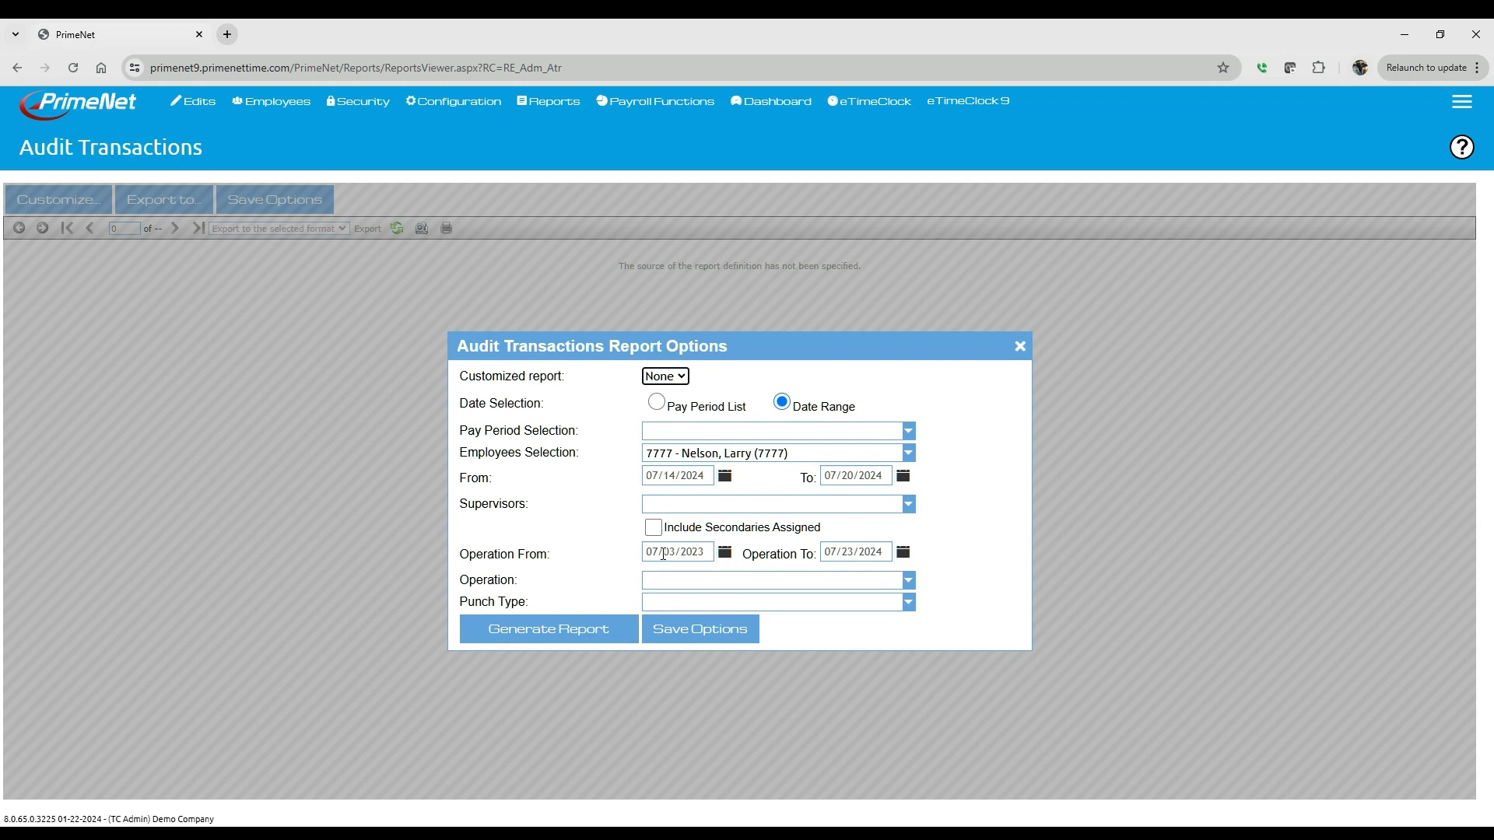
Review the report's From and To dates against the Operation From and Operation To dates.
left_click(666, 476)
key("Tab")
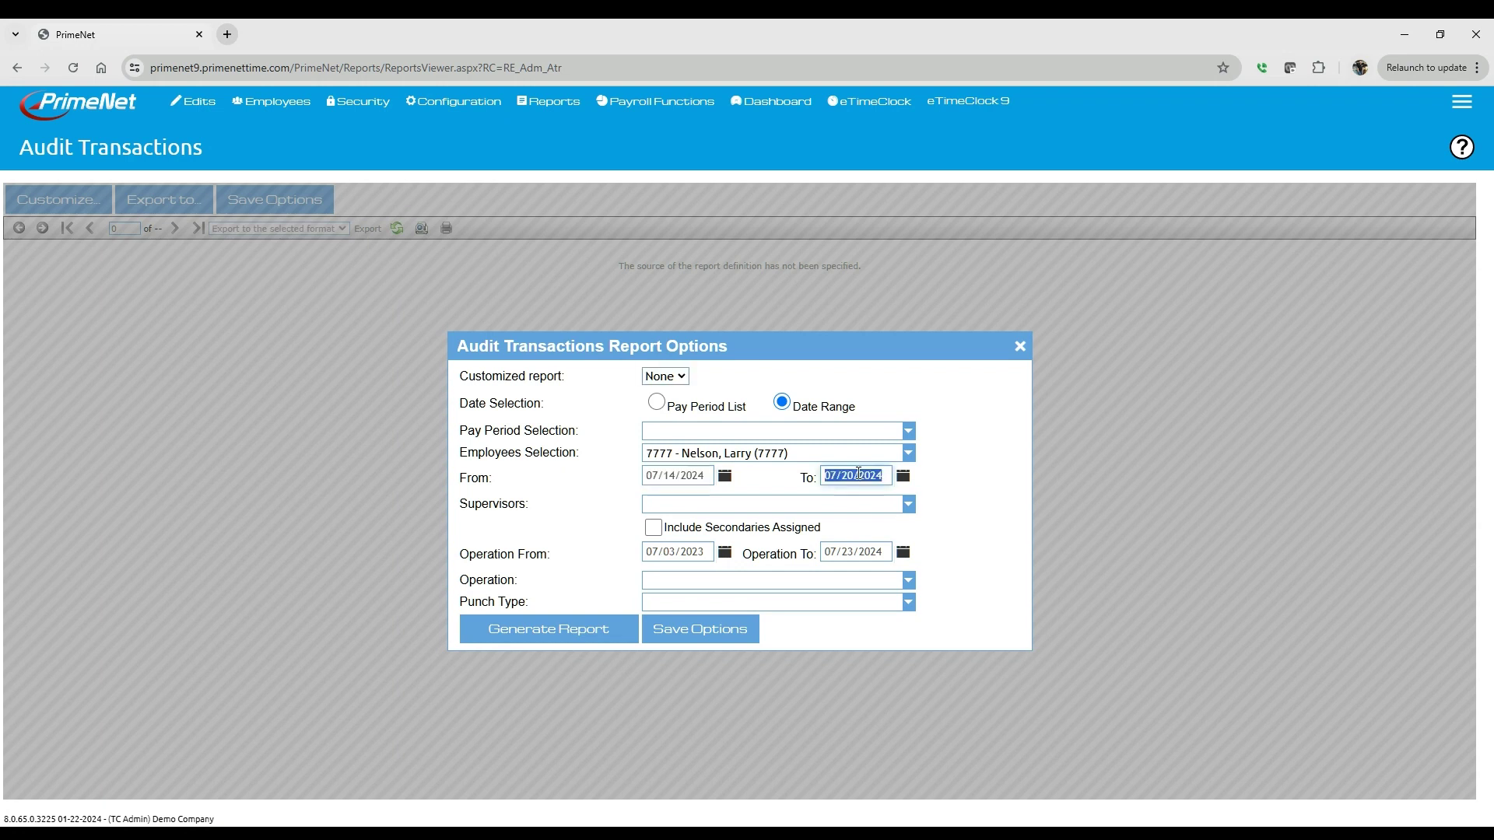
left_click(674, 481)
left_click(862, 476)
key("shift+Tab")
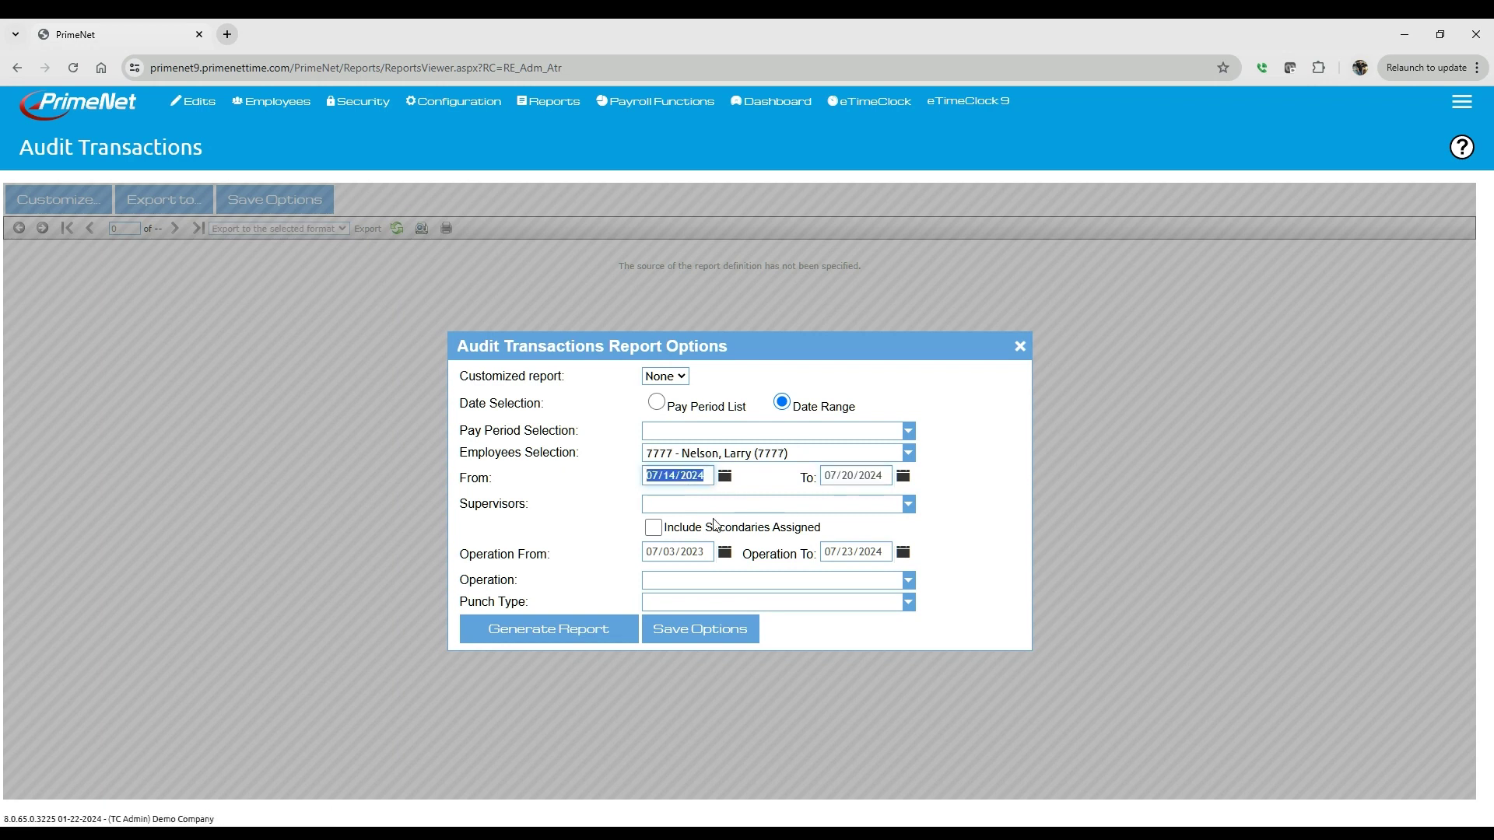
left_click(712, 554)
left_click(854, 555)
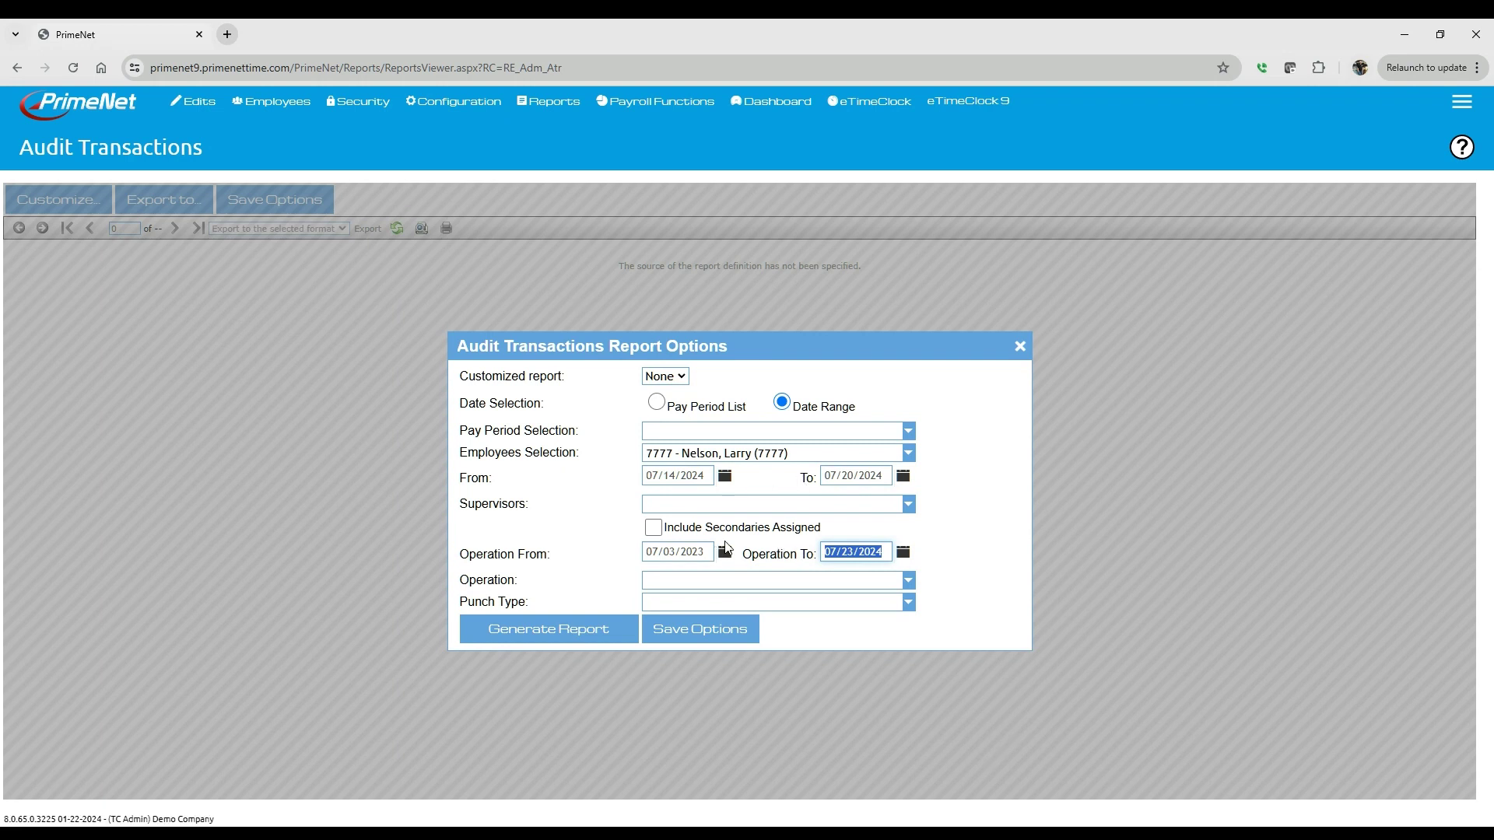
Try the Update and Delete choices in the Operation filter and clear them again.
left_click(691, 585)
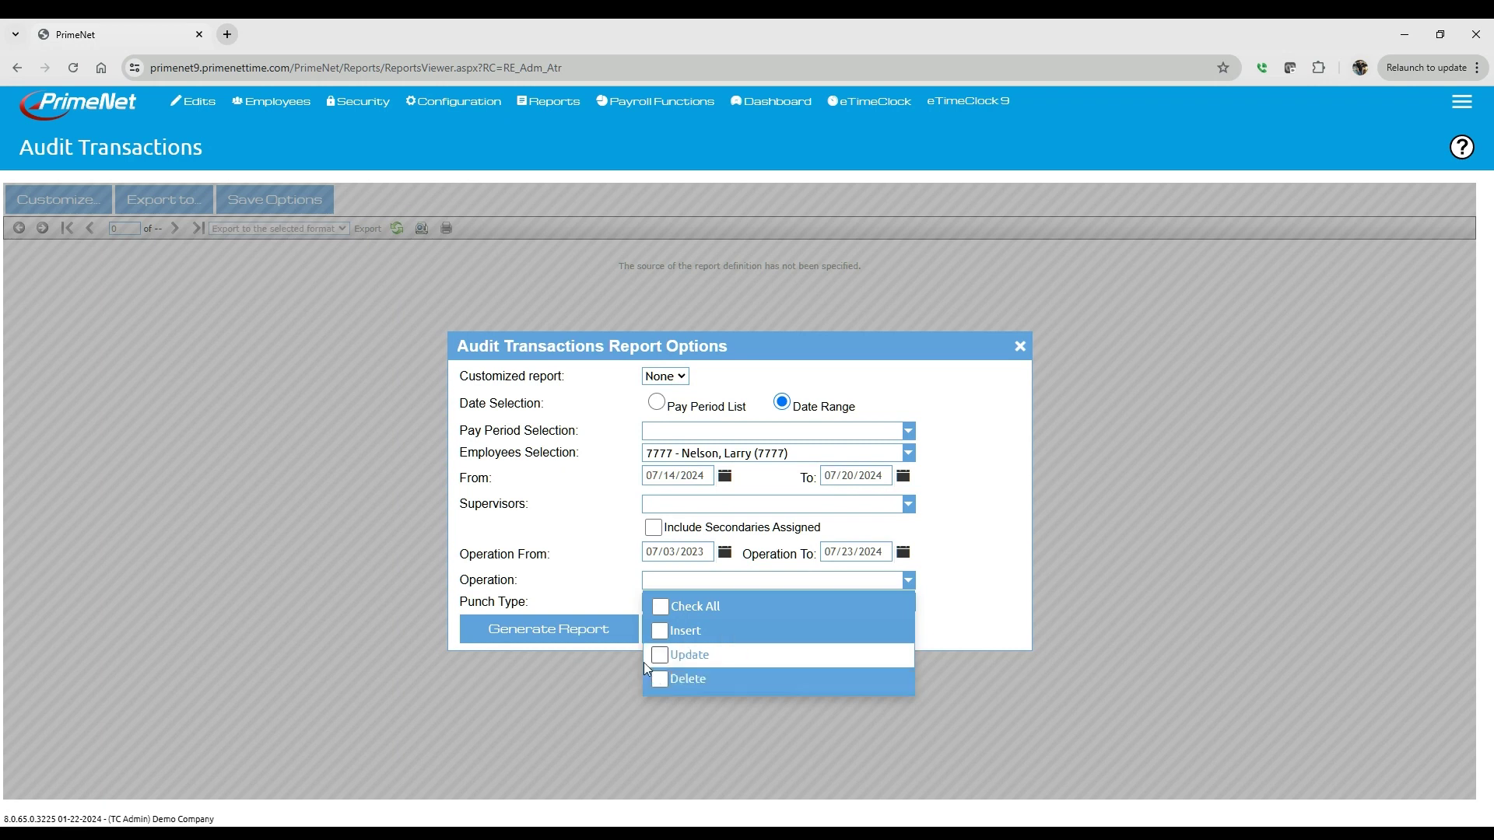
left_click(594, 567)
left_click(690, 584)
left_click(661, 656)
left_click(660, 679)
left_click(660, 679)
left_click(665, 656)
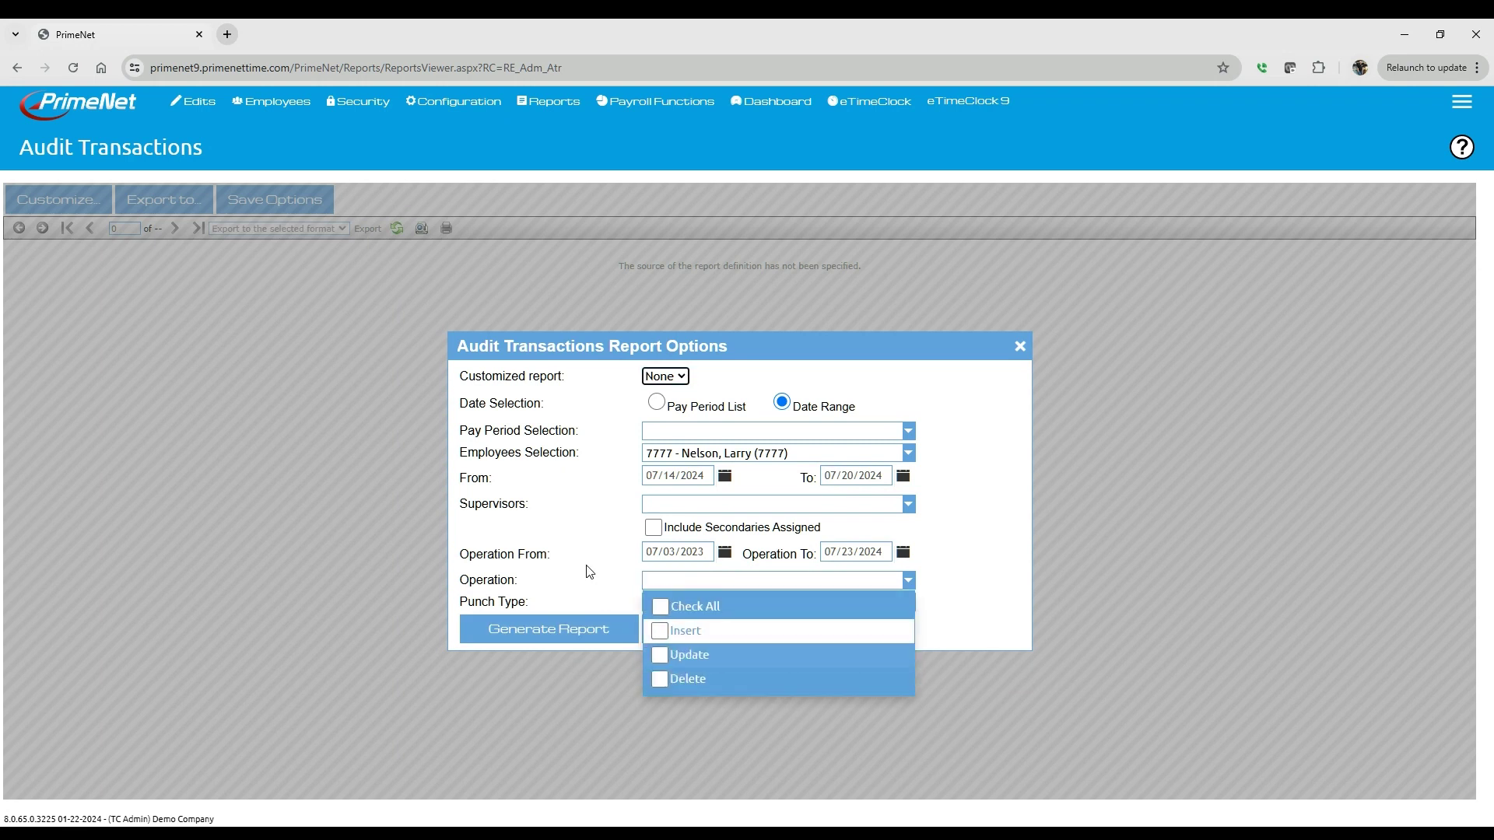
left_click(585, 572)
Examine the available Punch Type and Operation filter choices without selecting any.
left_click(680, 605)
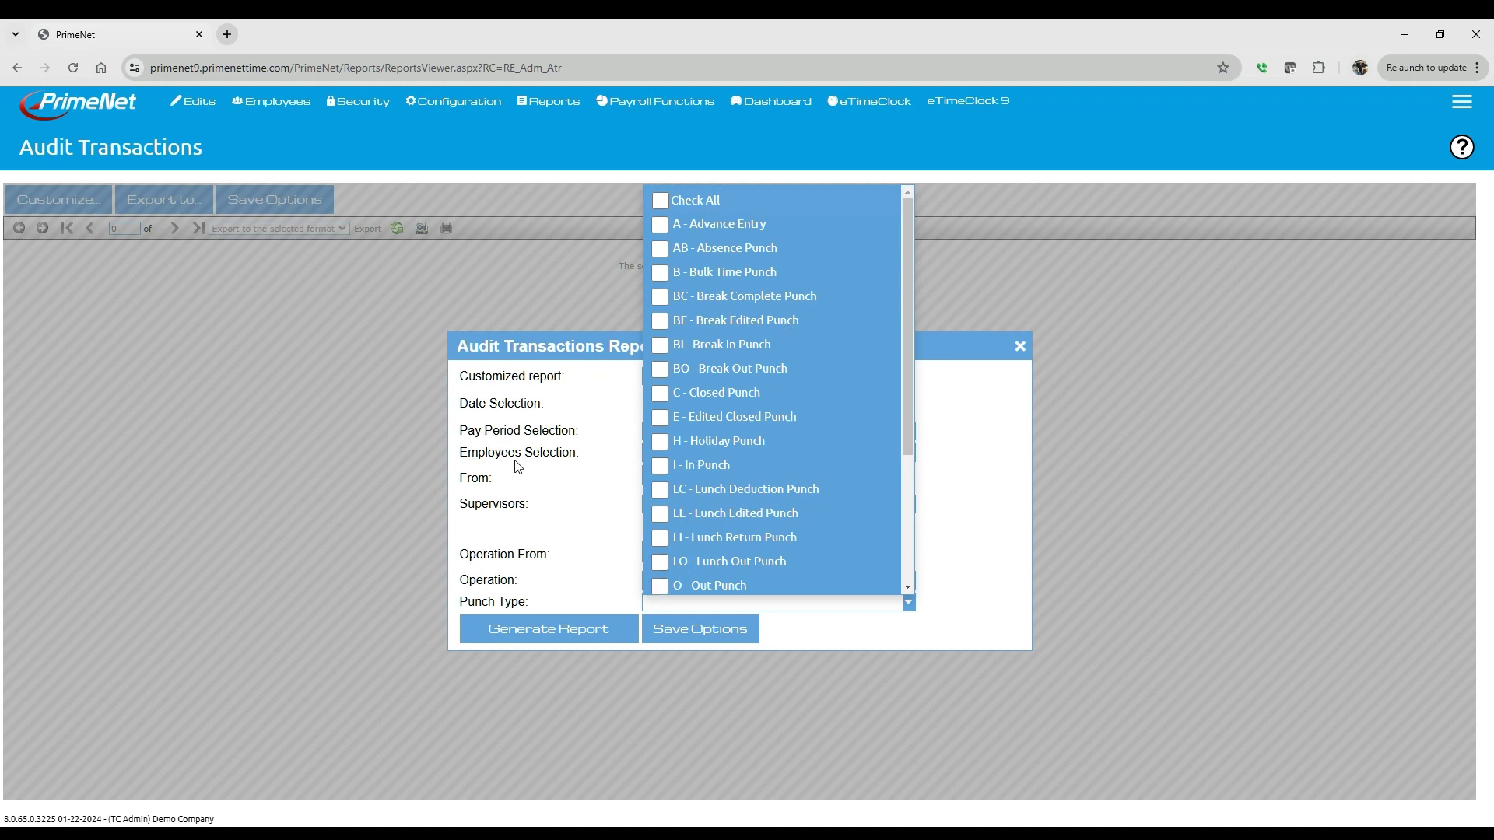
left_click(555, 552)
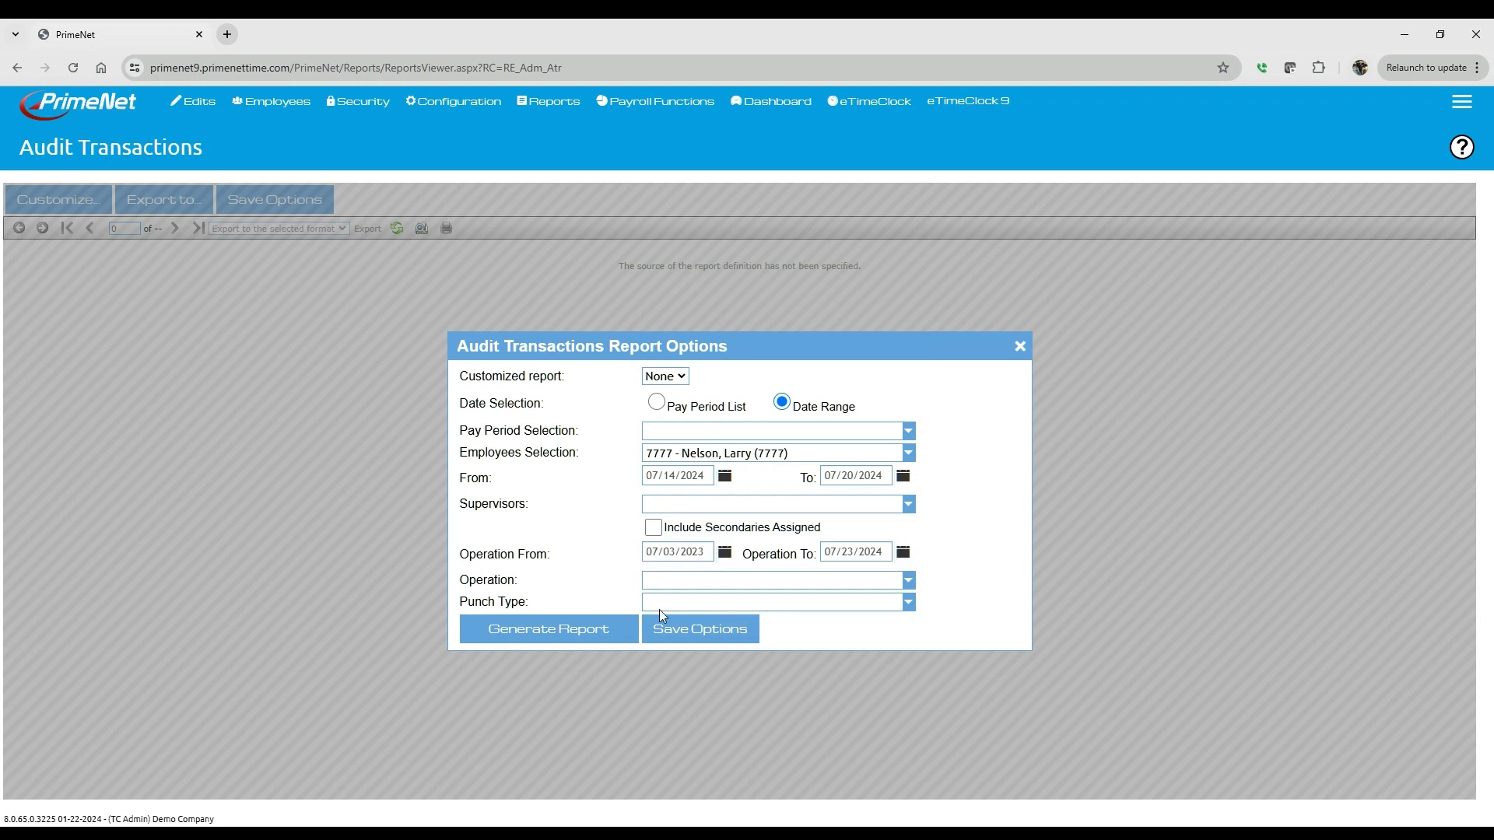
left_click(716, 607)
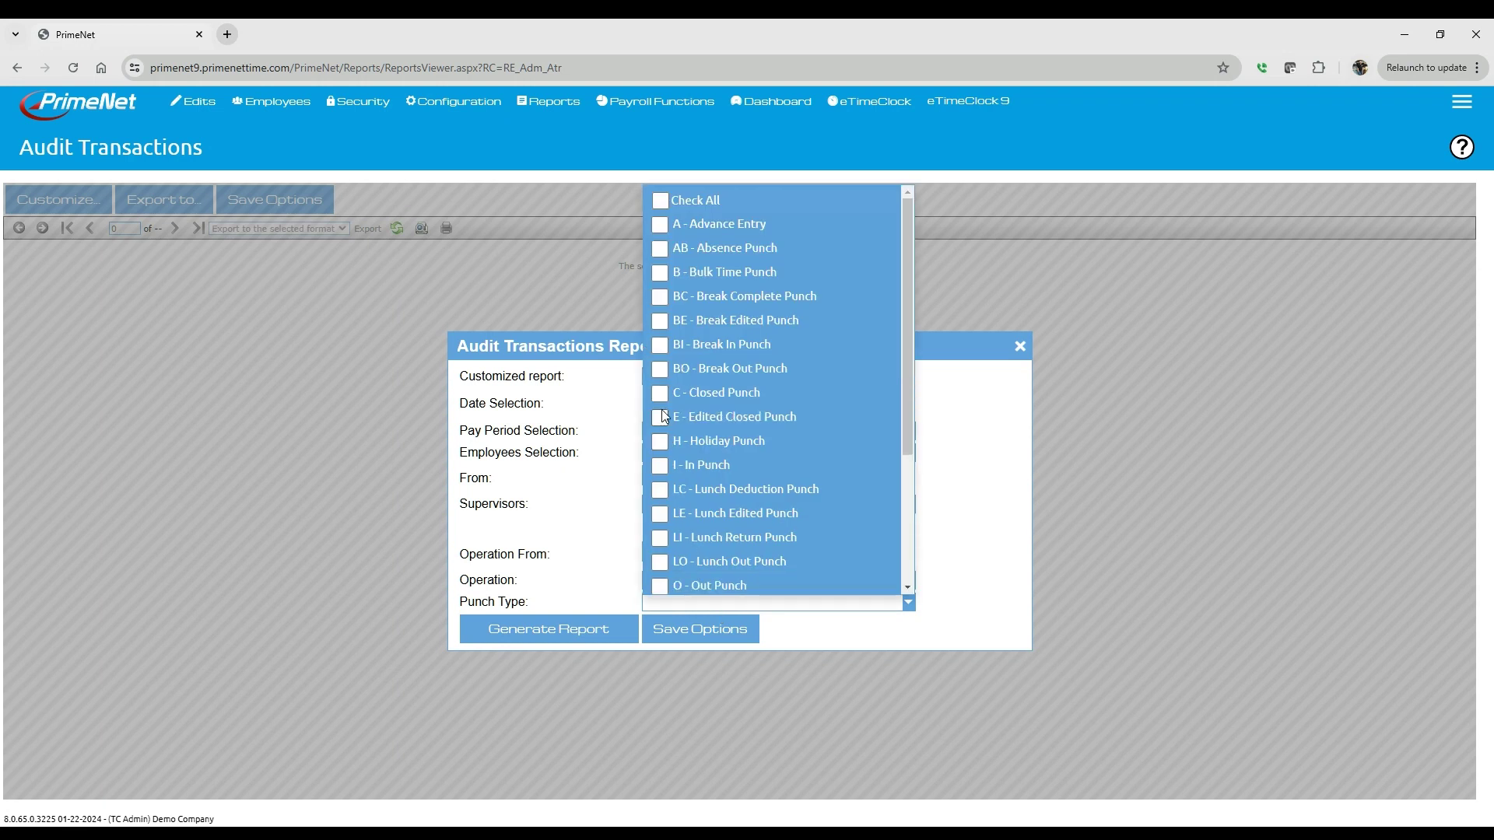
left_click(542, 518)
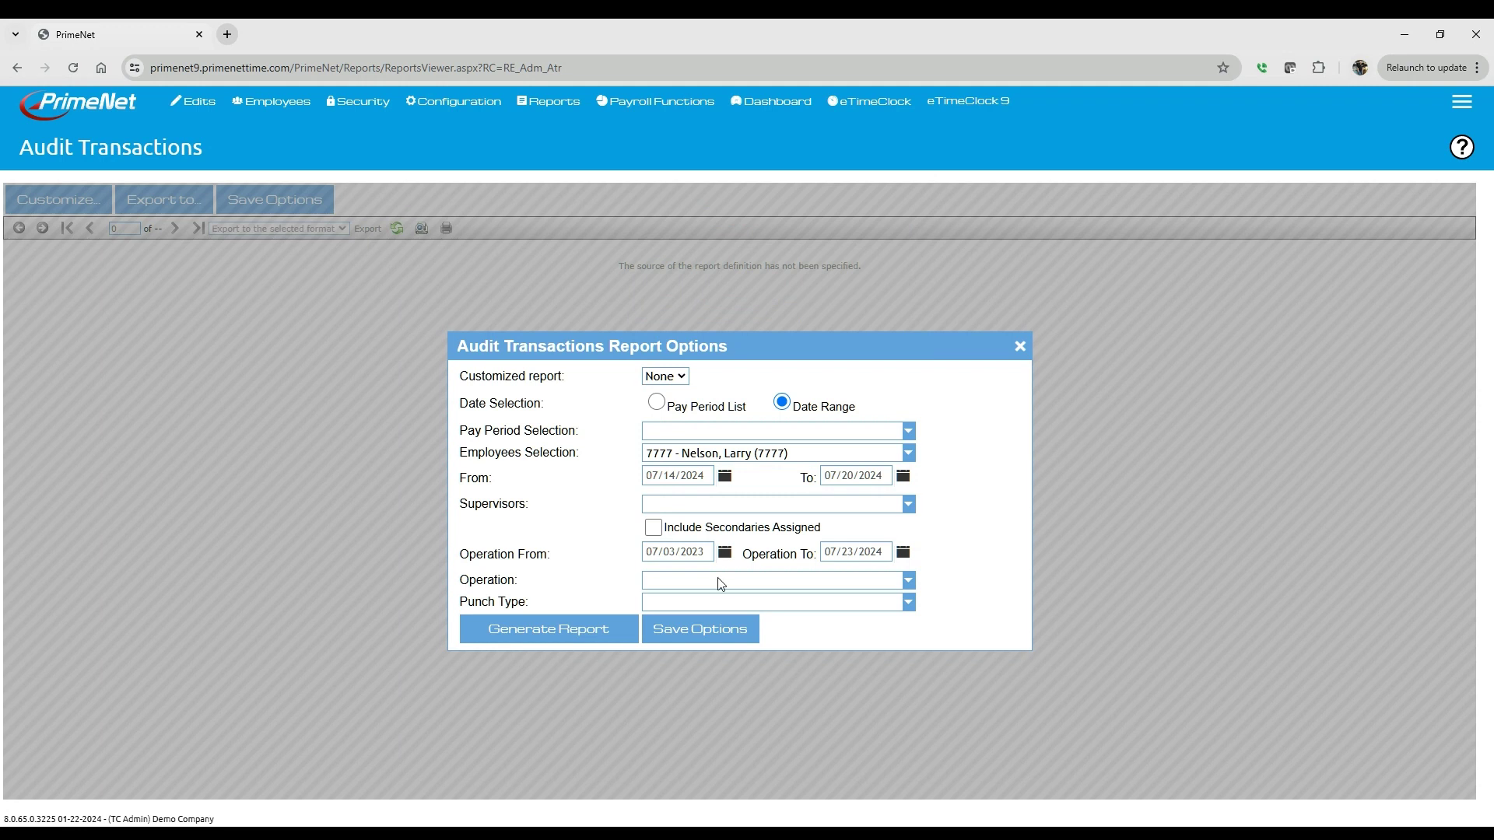
left_click(662, 580)
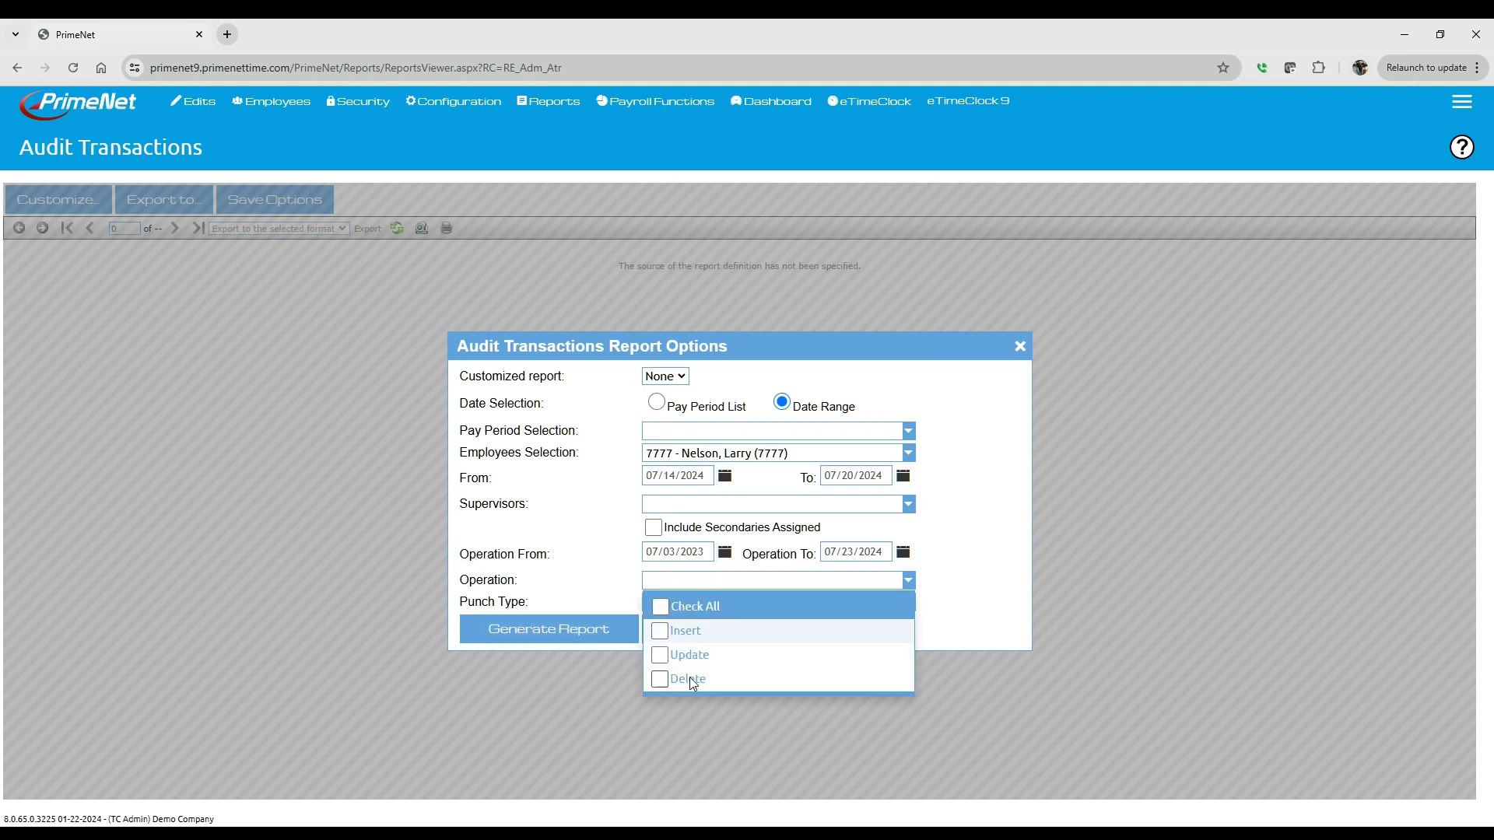
left_click(567, 538)
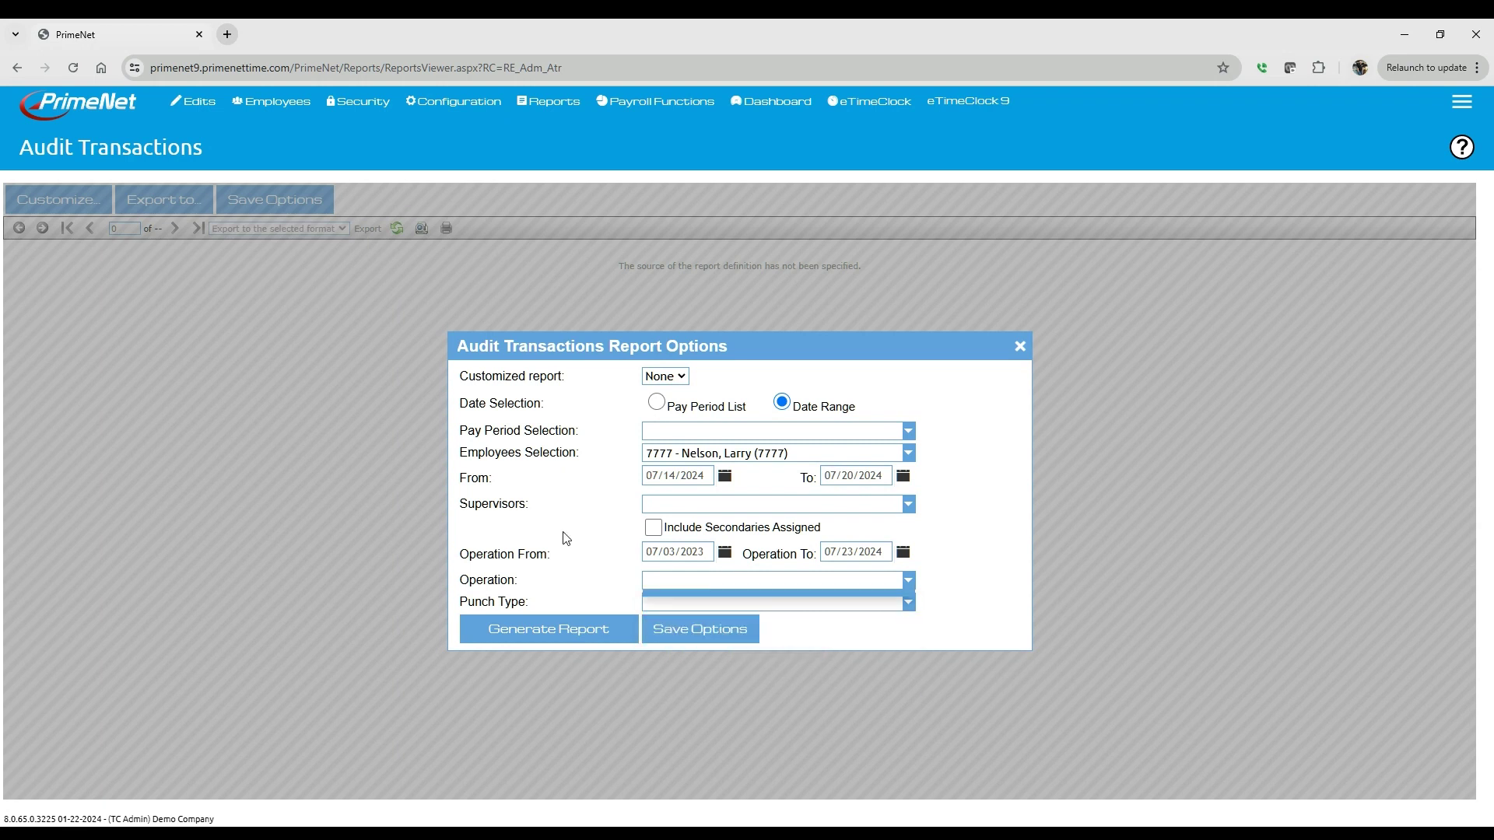
Check the date range and generate the Audit Transactions report.
key("Tab")
key("Tab")
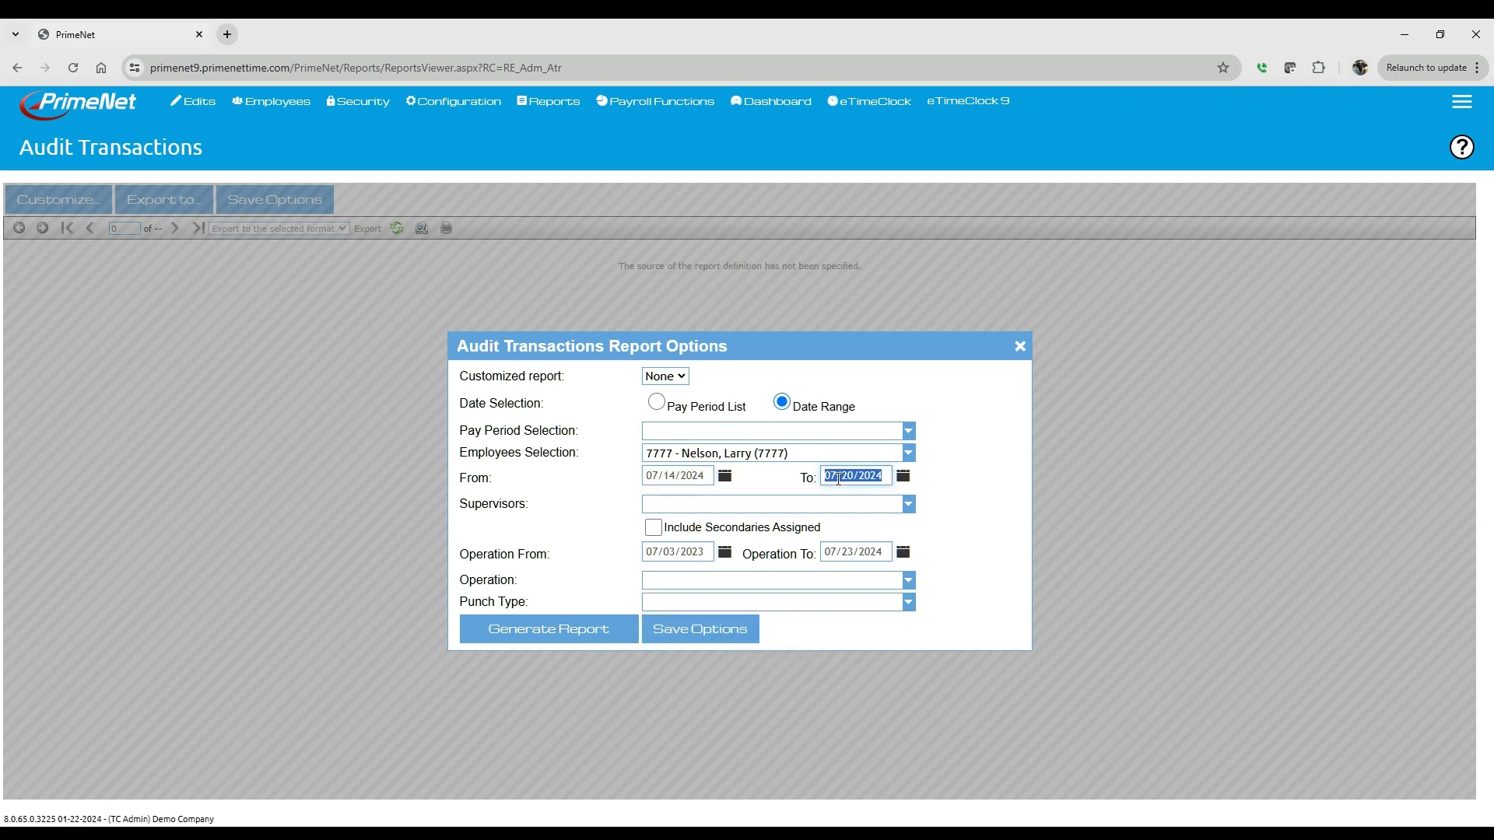
left_click(554, 637)
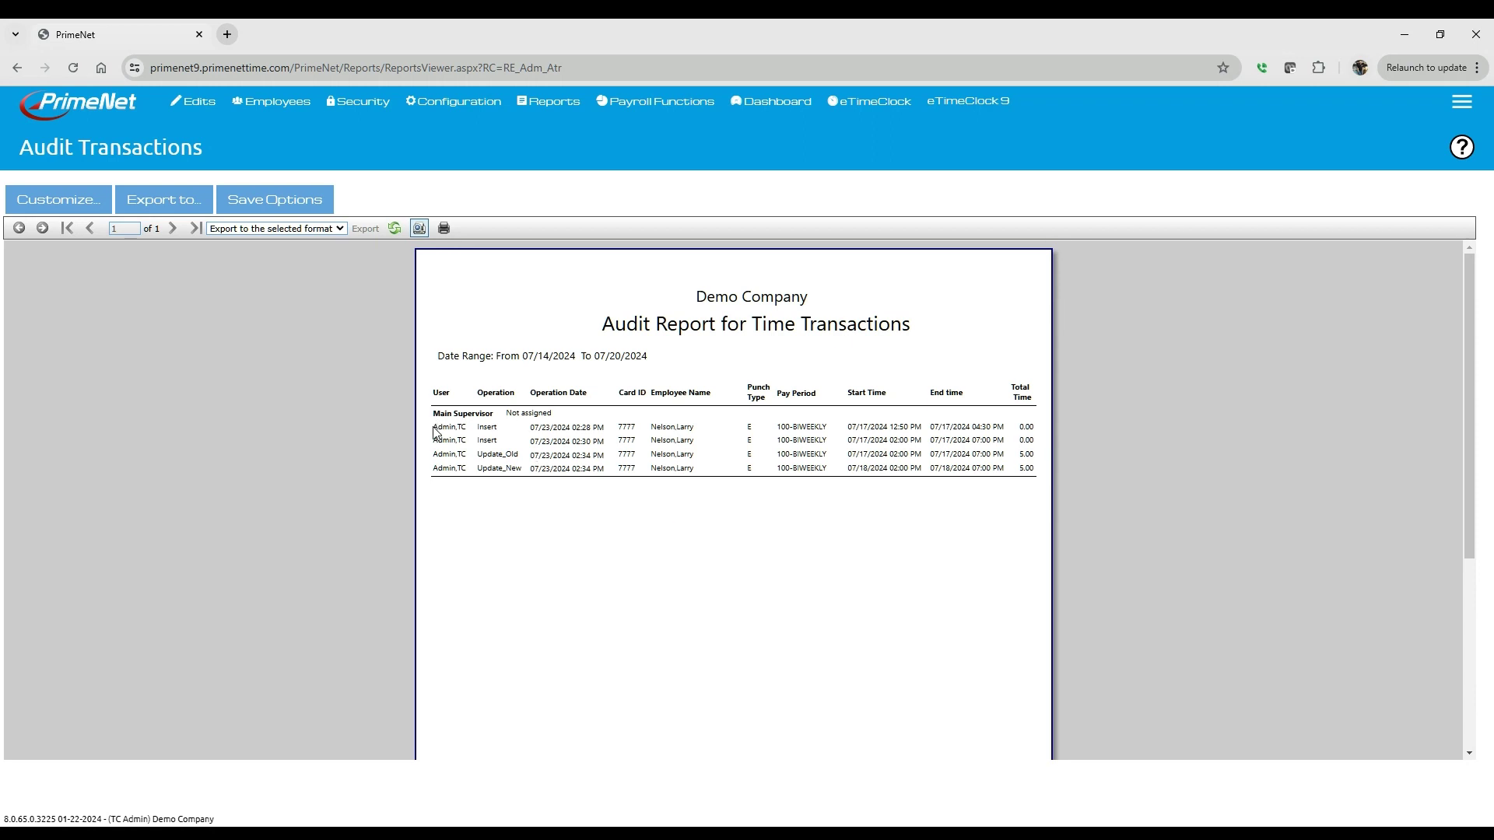
Examine the user entries and compare the times in the Update_Old and Update_New rows of the generated report.
left_click_drag(434, 427, 467, 427)
left_click(463, 491)
left_click_drag(892, 457, 1004, 457)
left_click_drag(891, 469, 993, 468)
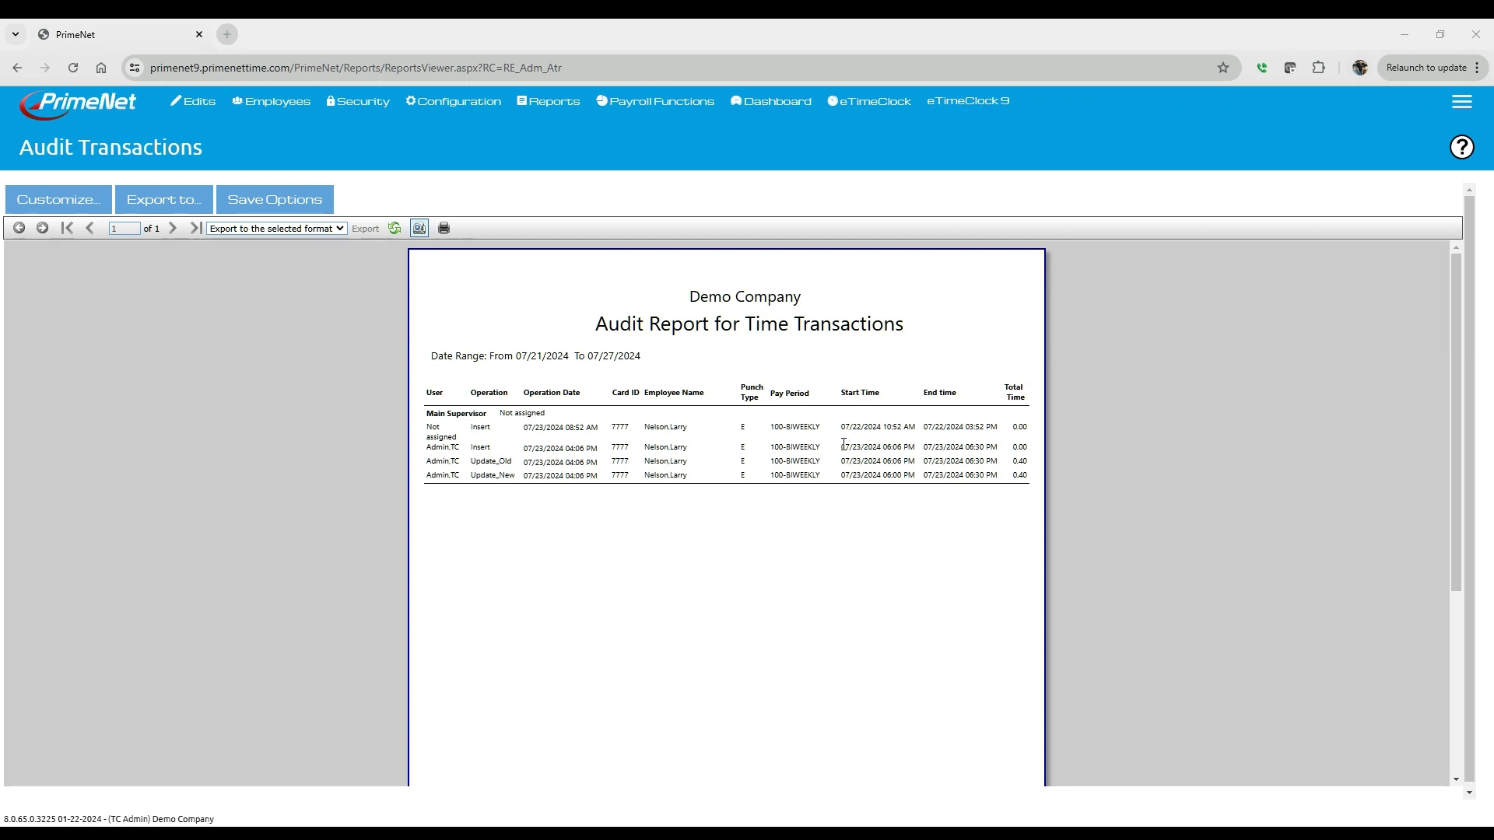
Examine the punch type and the start and end times of the 07/23/2024 Insert and Update_Old rows.
double_click(743, 447)
left_click_drag(997, 447, 946, 447)
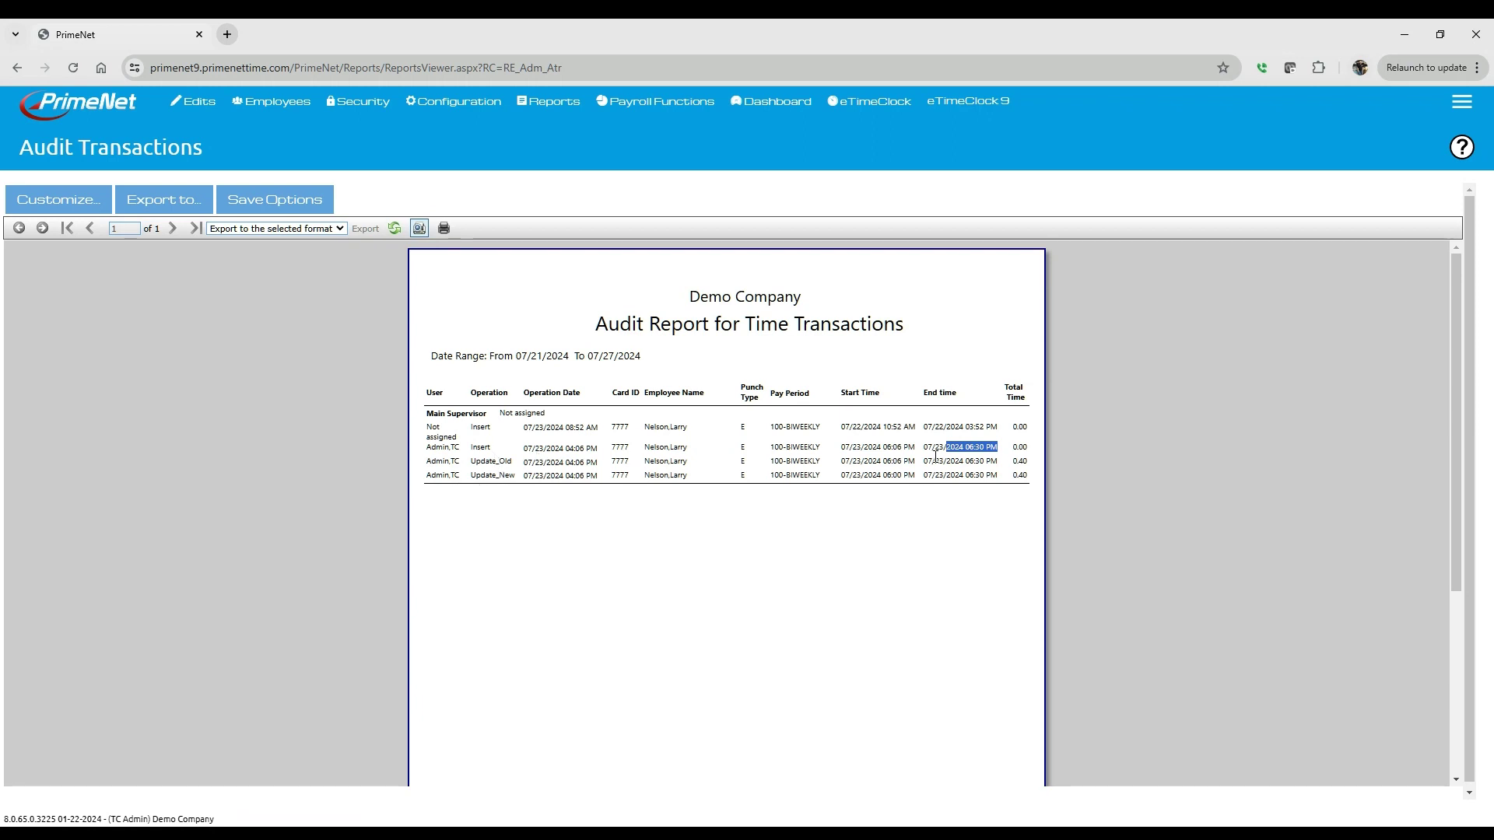
triple_click(996, 461)
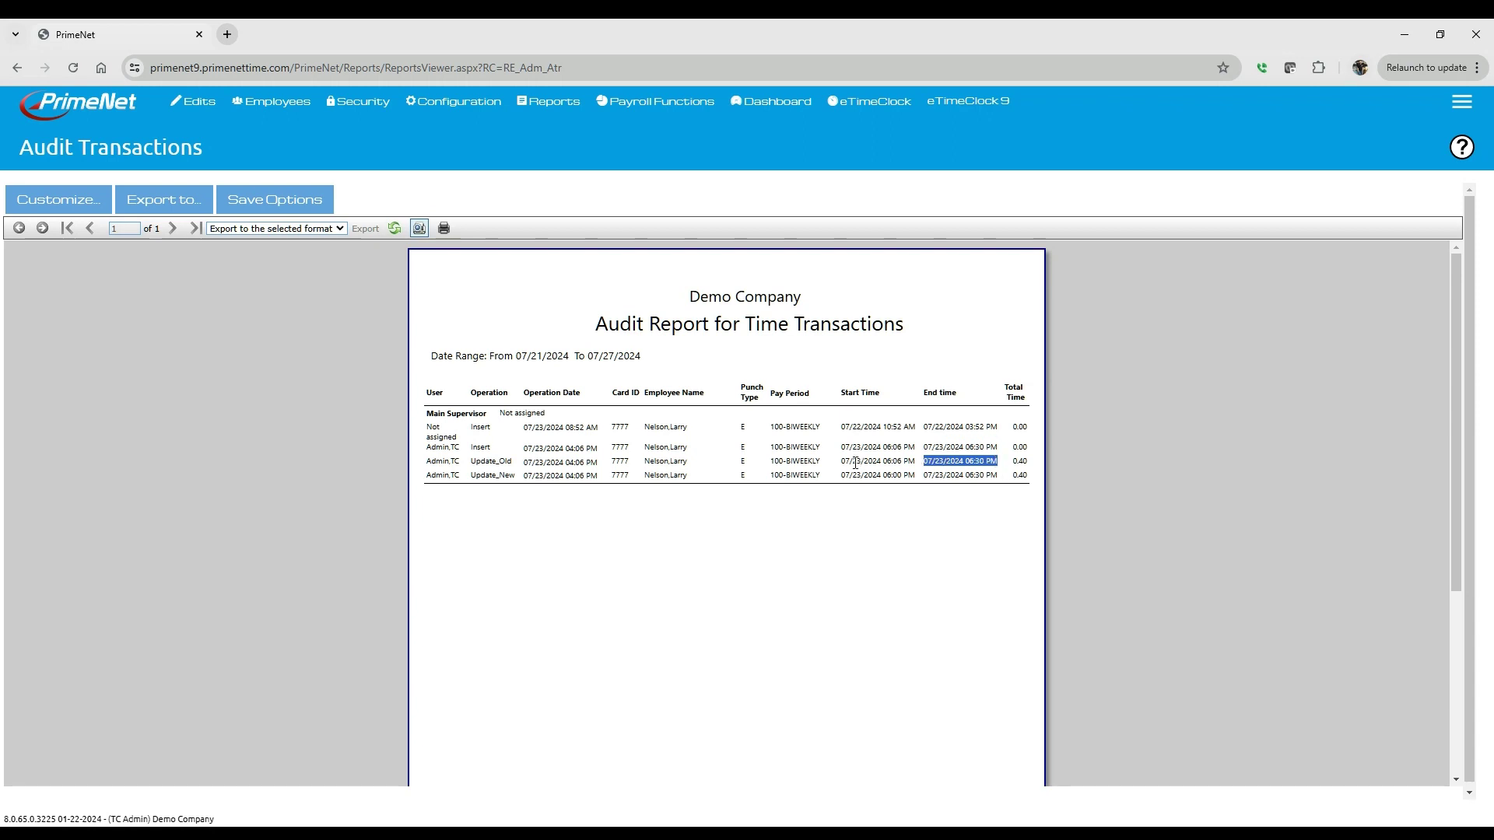
left_click_drag(842, 462, 863, 462)
left_click(922, 467)
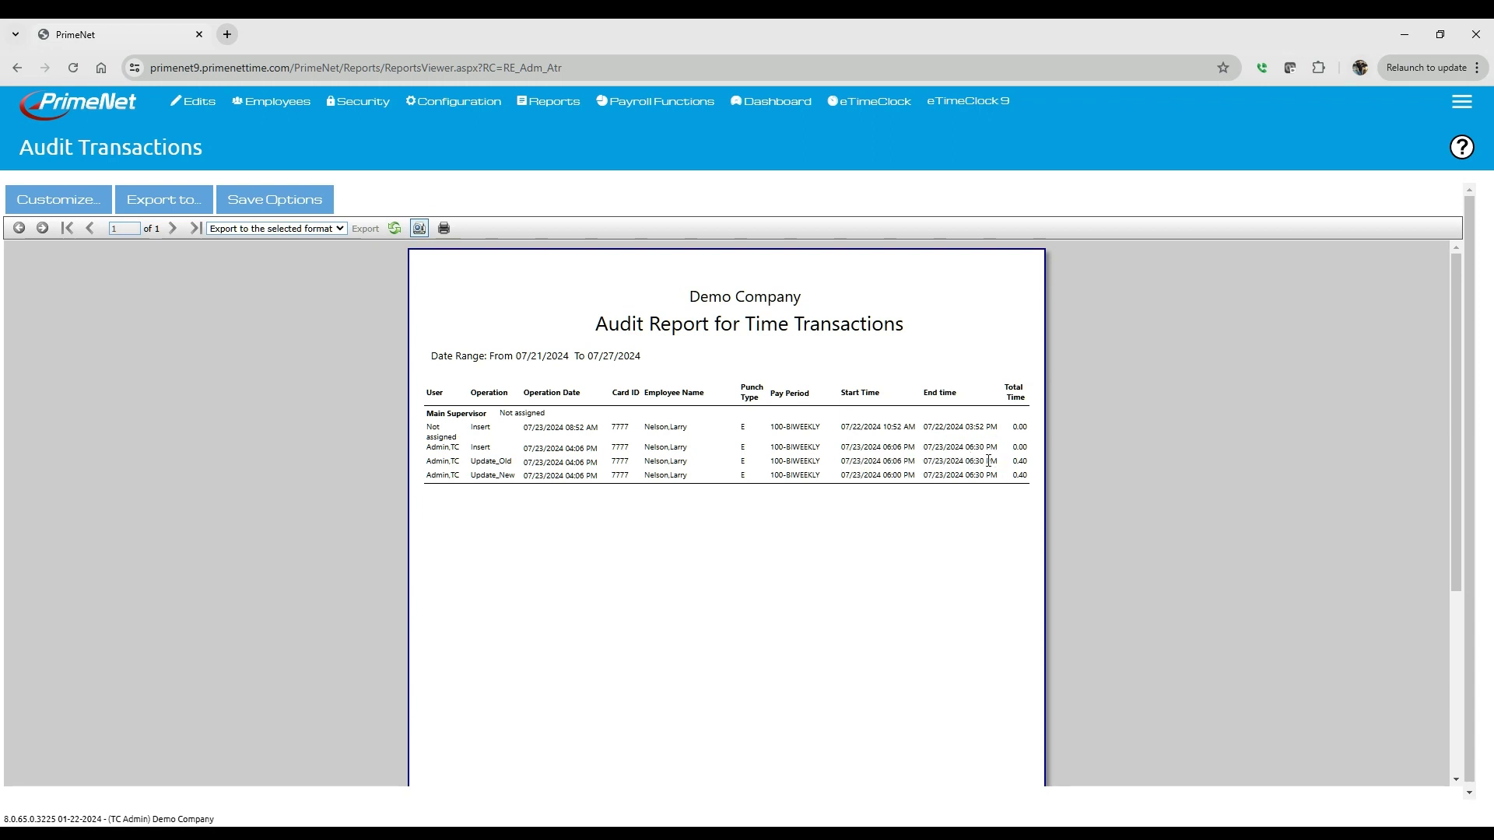